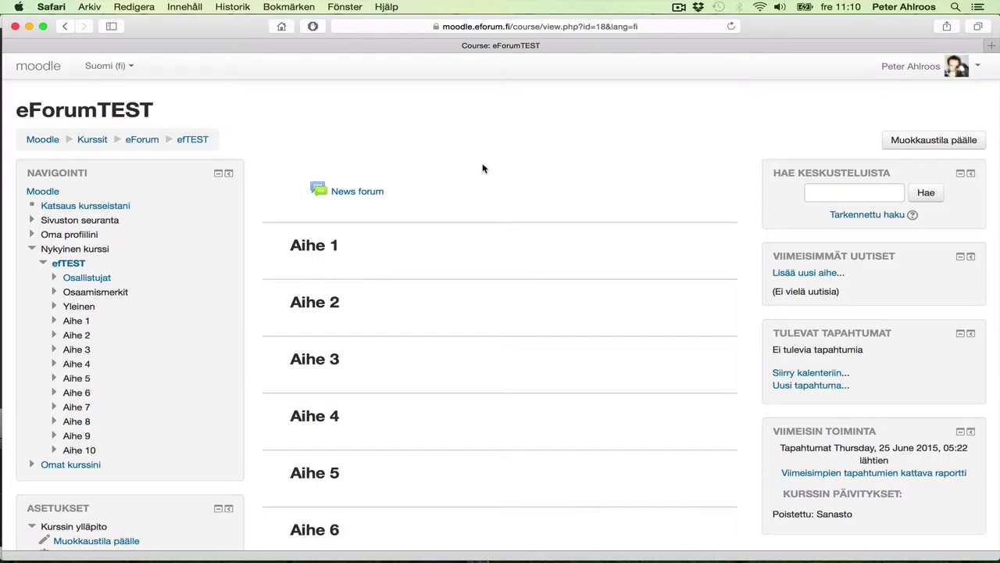
Step: Turn on course editing and add a Tietokanta activity to the Aihe 1 section
{"action": "left_click", "coordinate": [893, 141]}
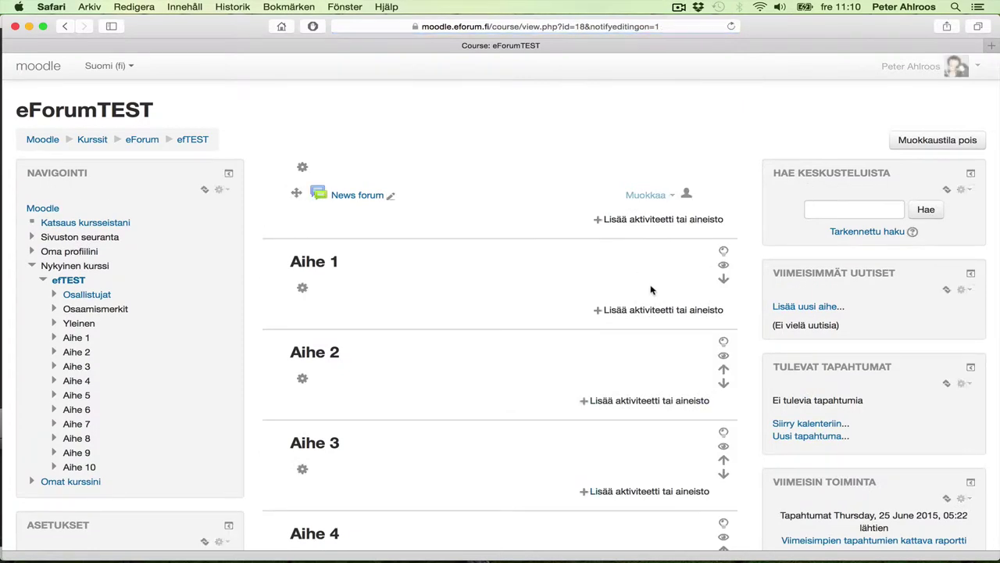
{"action": "left_click", "coordinate": [639, 310]}
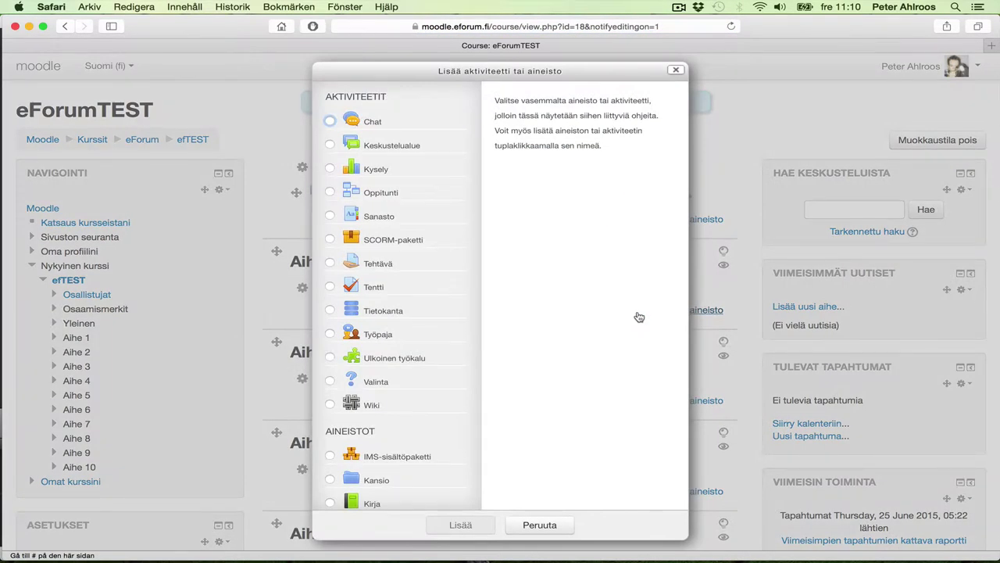
{"action": "left_click", "coordinate": [381, 311]}
{"action": "left_click", "coordinate": [461, 524]}
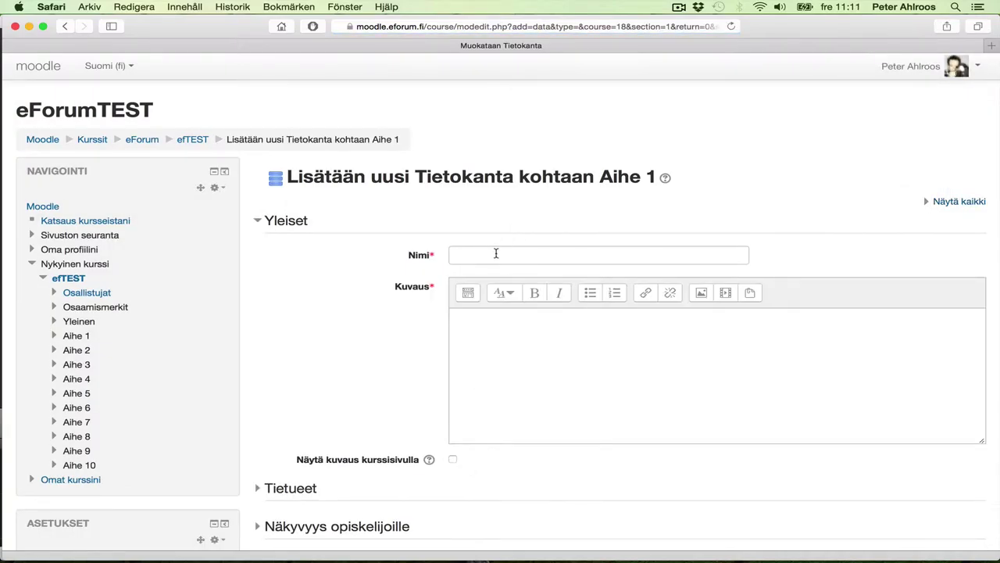
Step: Name the database "Havaintoja", describe it as "Havaintoja matkoiltasi", and allow comments on entries
{"action": "left_click", "coordinate": [495, 253]}
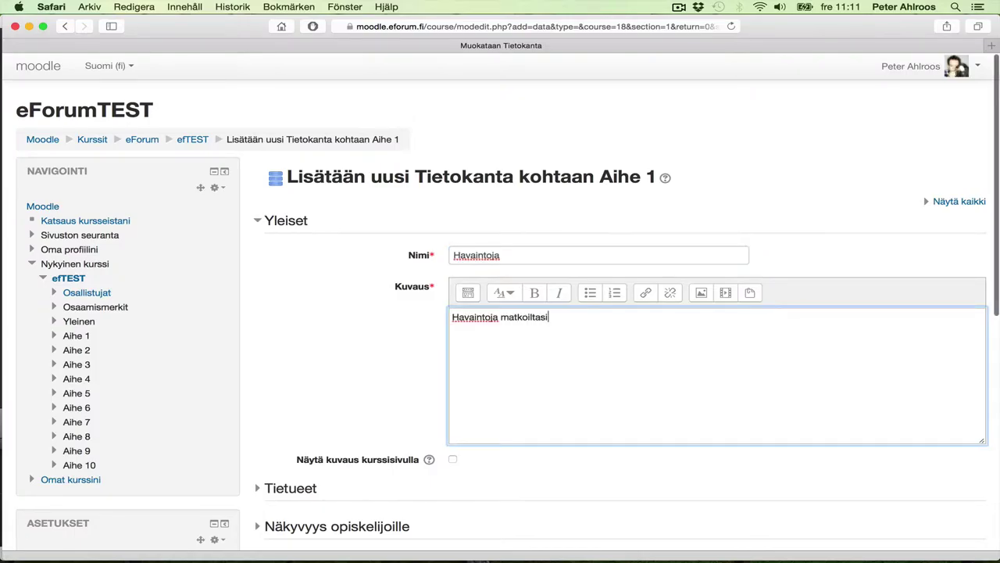
{"action": "scroll", "coordinate": [625, 313], "scroll_direction": "down", "scroll_amount": 5}
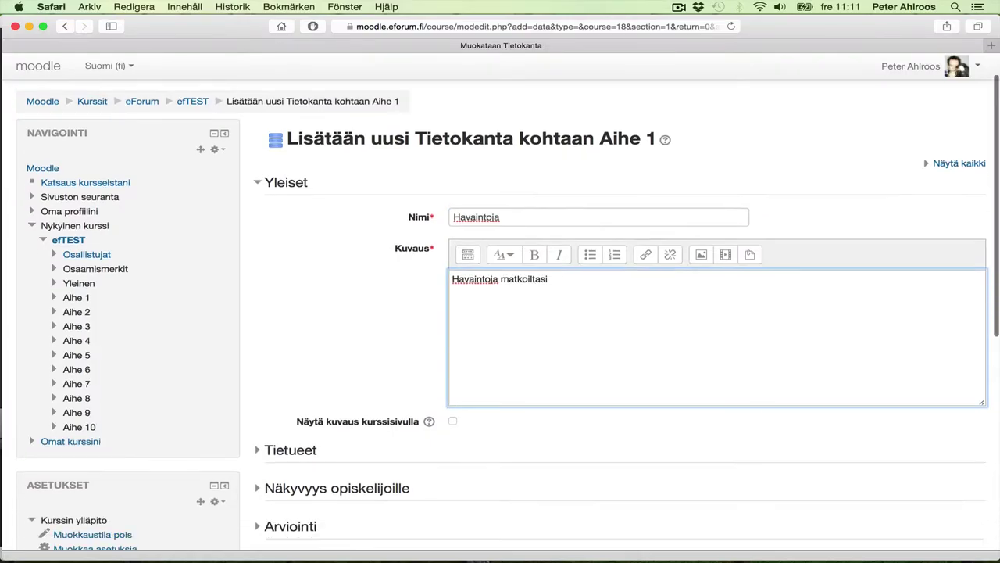
{"action": "left_click", "coordinate": [278, 209]}
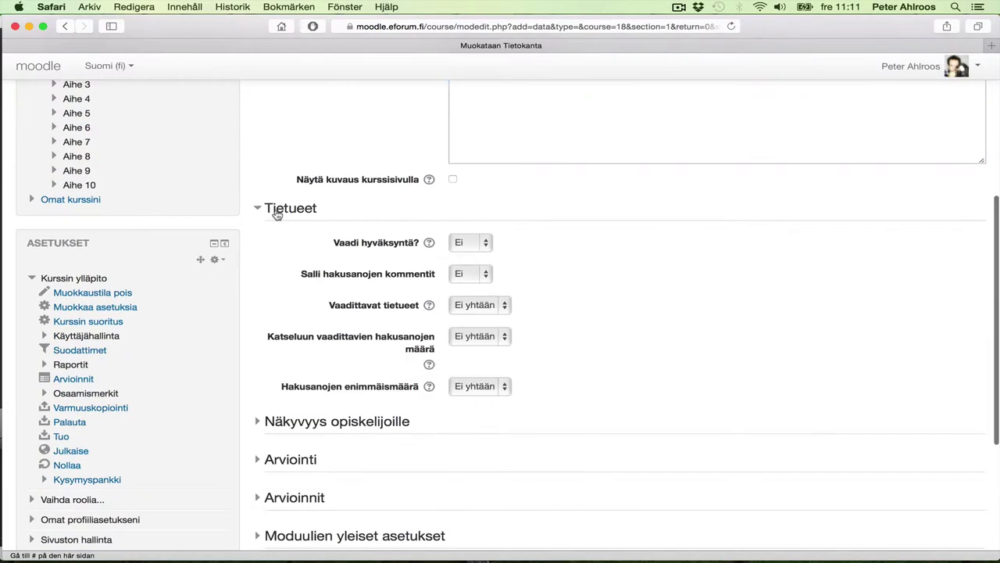
{"action": "left_click", "coordinate": [485, 272]}
{"action": "left_click", "coordinate": [466, 290]}
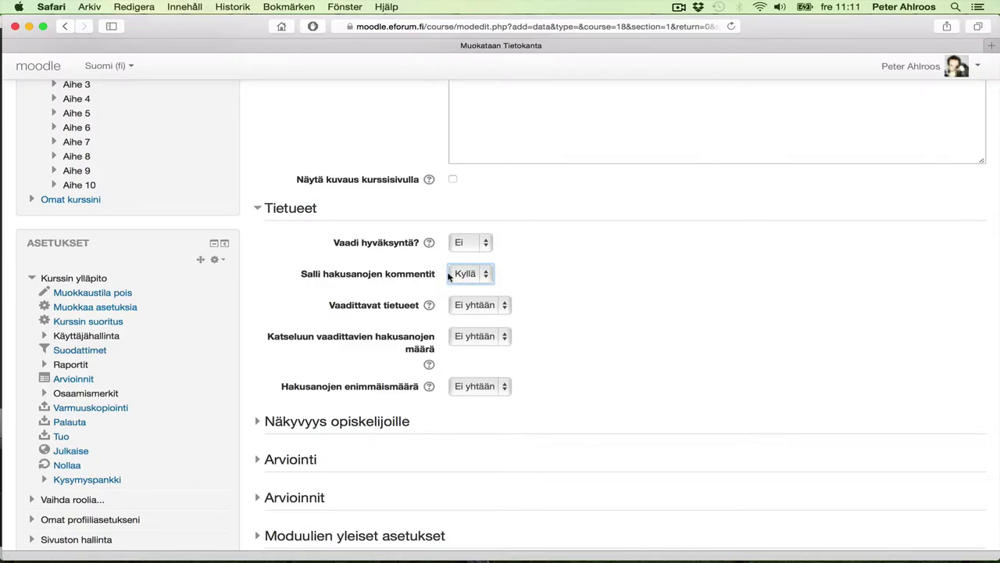
{"action": "scroll", "coordinate": [450, 276], "scroll_direction": "down", "scroll_amount": 1}
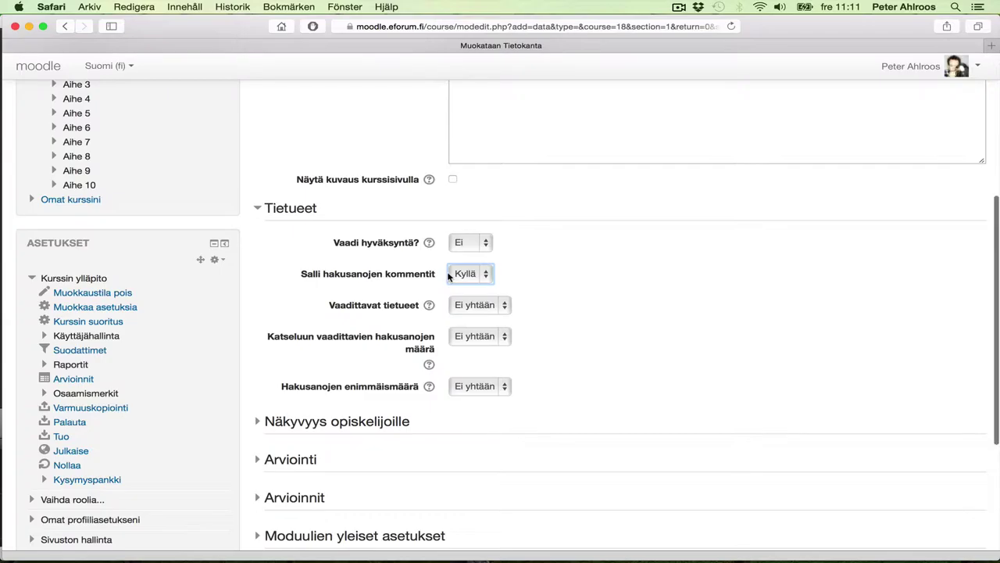
Step: Set the ratings aggregation to Arviointien keskiarvo with a maximum grade of 10, and save and display the activity
{"action": "scroll", "coordinate": [449, 277], "scroll_direction": "down", "scroll_amount": 5}
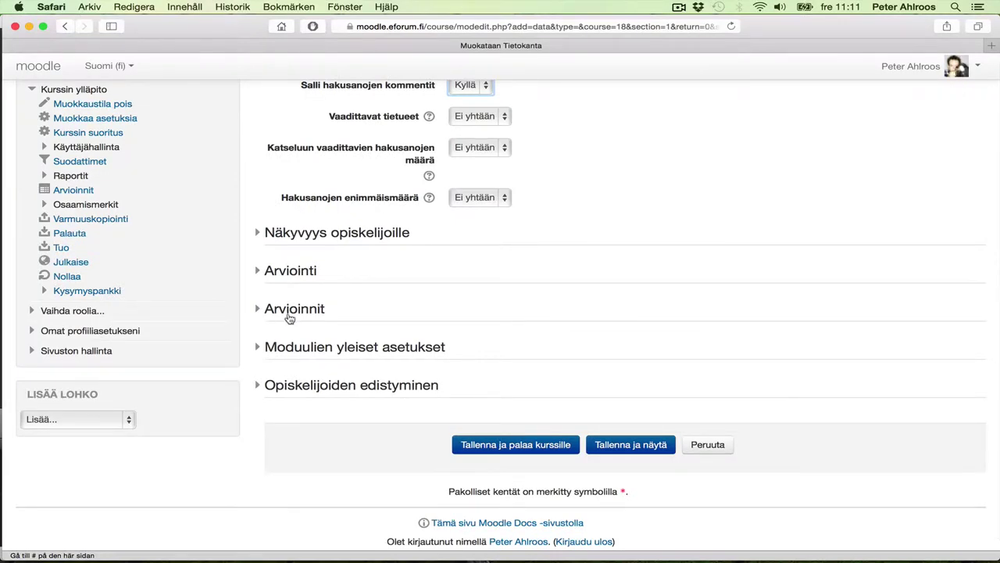
{"action": "left_click", "coordinate": [284, 309]}
{"action": "scroll", "coordinate": [454, 306], "scroll_direction": "down", "scroll_amount": 3}
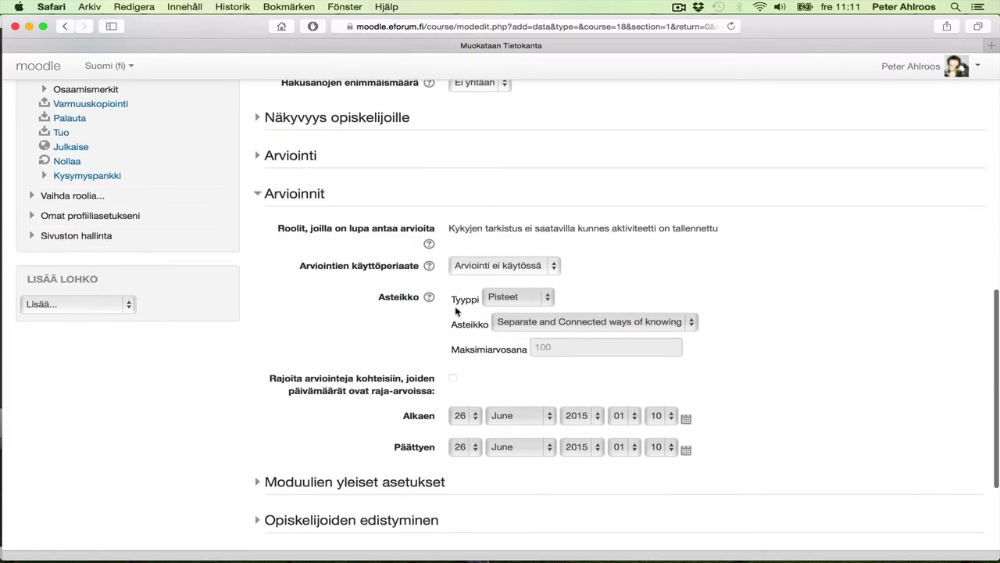
{"action": "left_click", "coordinate": [498, 265]}
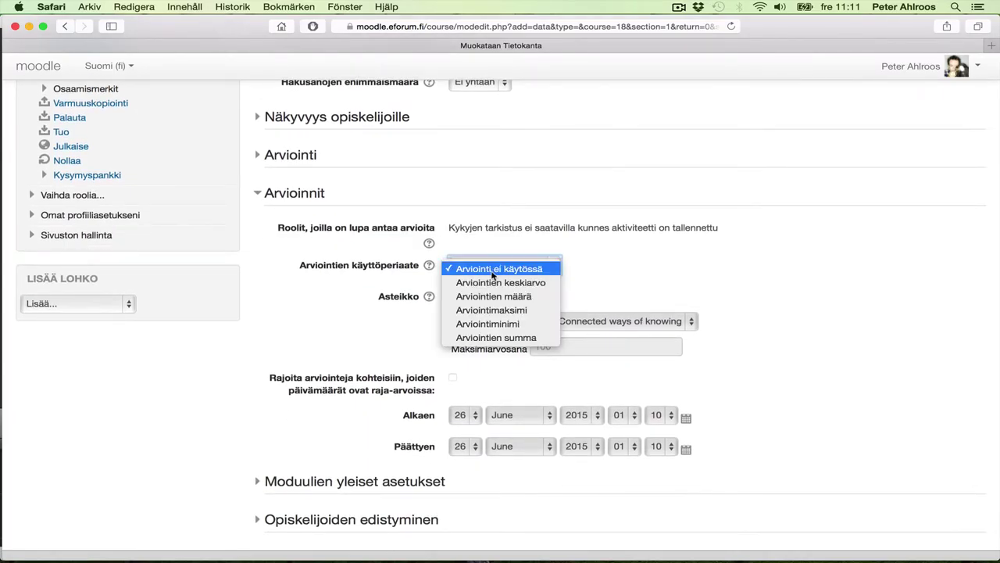
{"action": "left_click", "coordinate": [489, 283]}
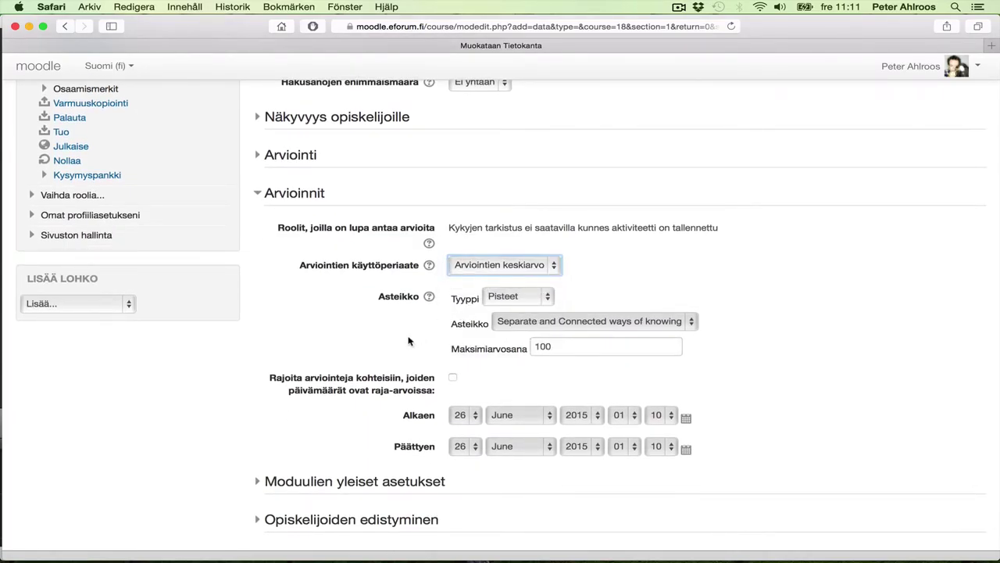
{"action": "scroll", "coordinate": [559, 295], "scroll_direction": "down", "scroll_amount": 2}
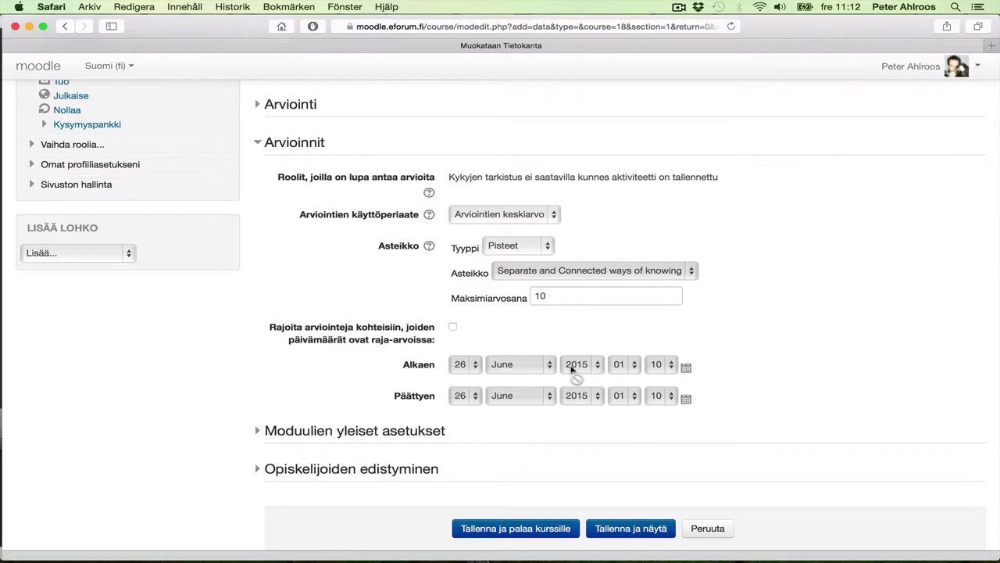
{"action": "left_click", "coordinate": [630, 528]}
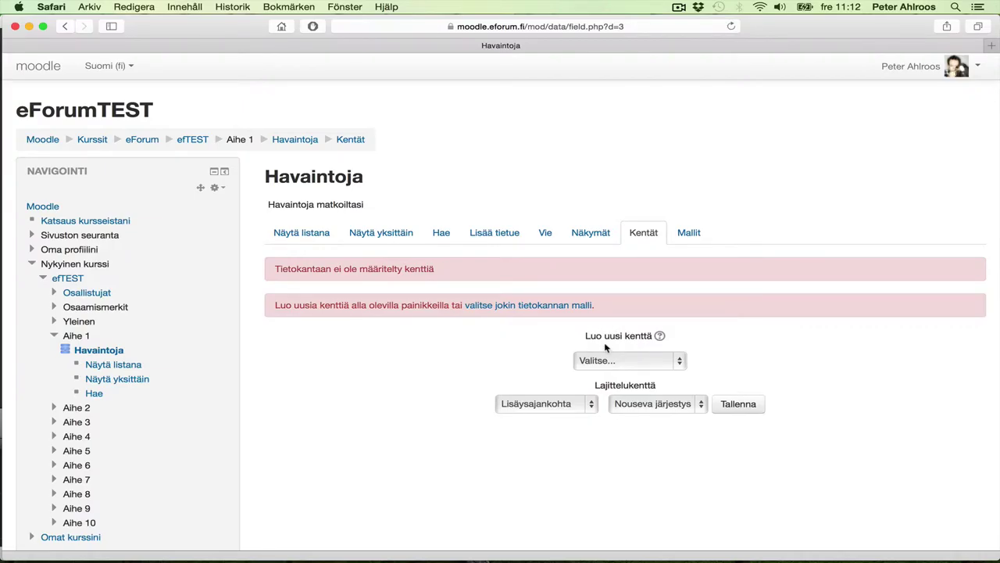
Step: Add a Verkko-osoite field with name and description "URL", with automatic linking and opening links in a new window enabled
{"action": "left_click", "coordinate": [638, 361]}
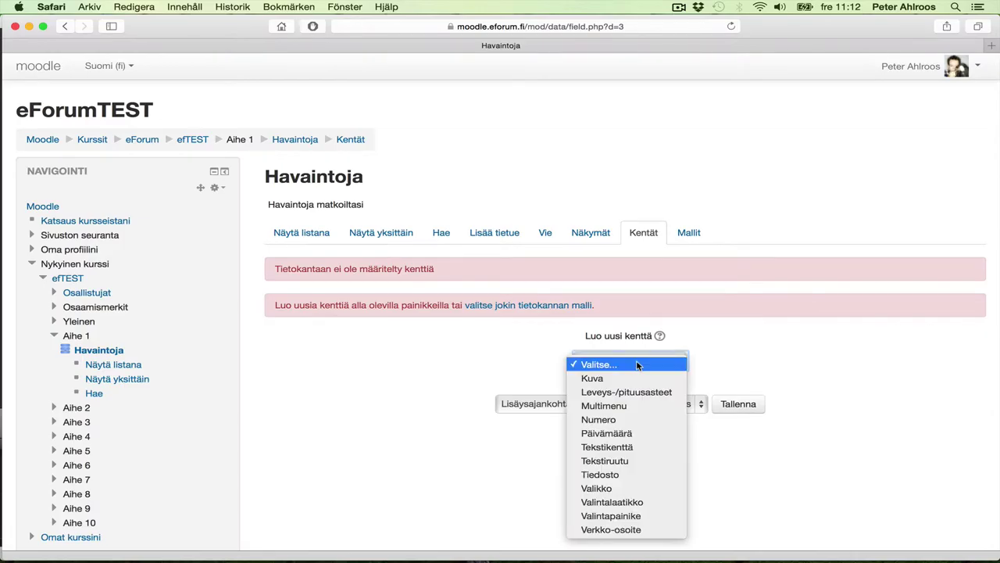
{"action": "left_click", "coordinate": [637, 530]}
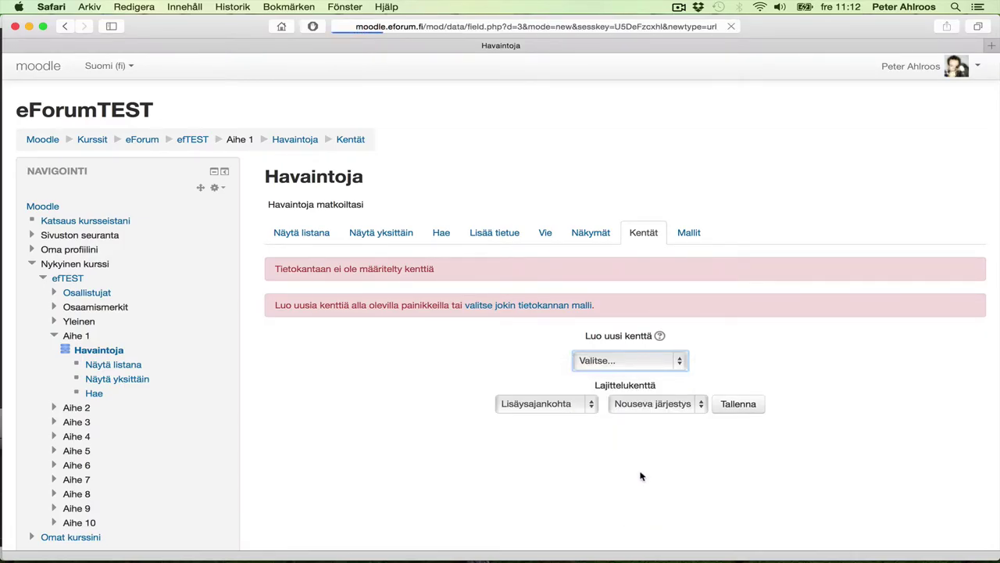
{"action": "left_click", "coordinate": [572, 306]}
{"action": "type", "text": "URL"}
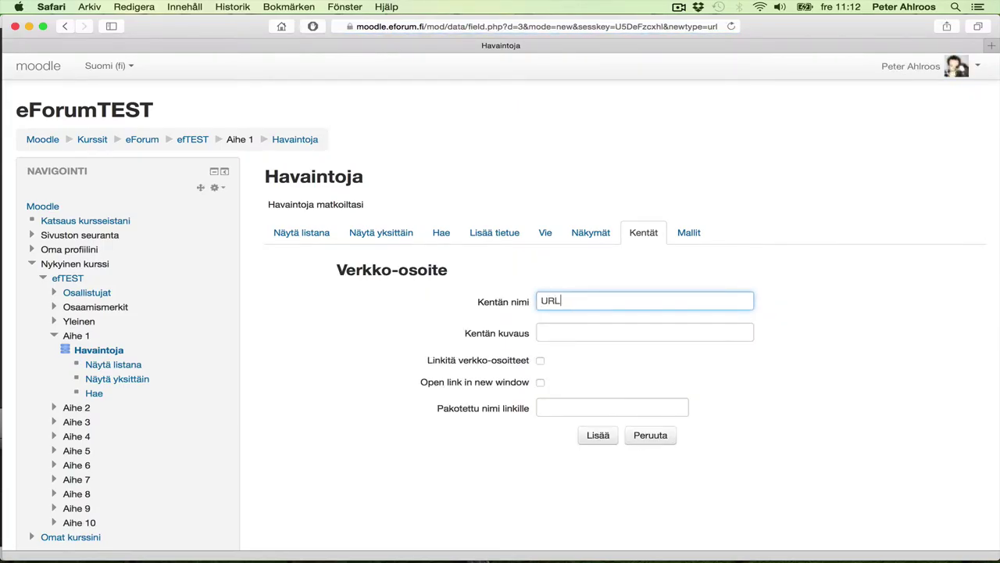
{"action": "key", "text": "Tab"}
{"action": "type", "text": "URL"}
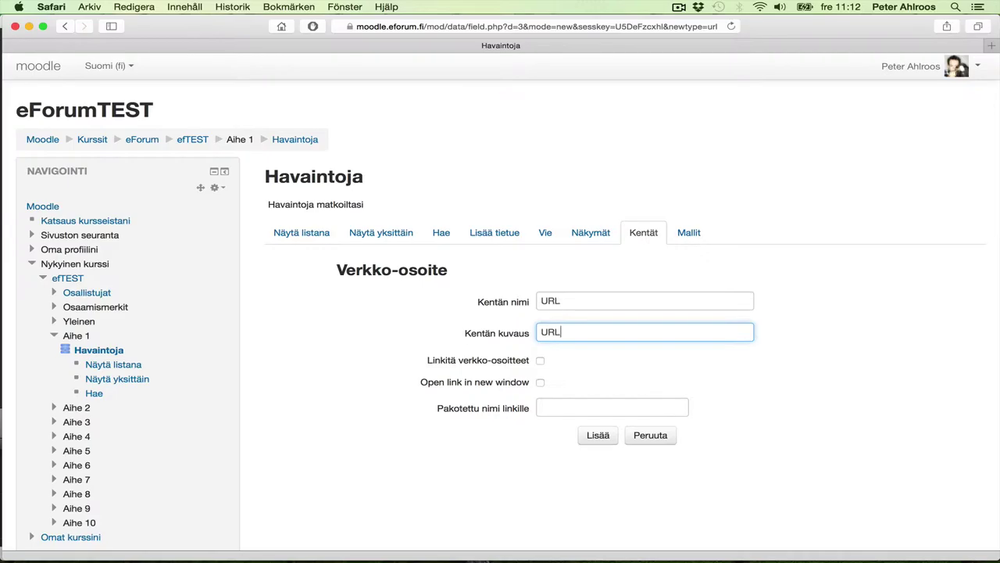
{"action": "left_click", "coordinate": [539, 363]}
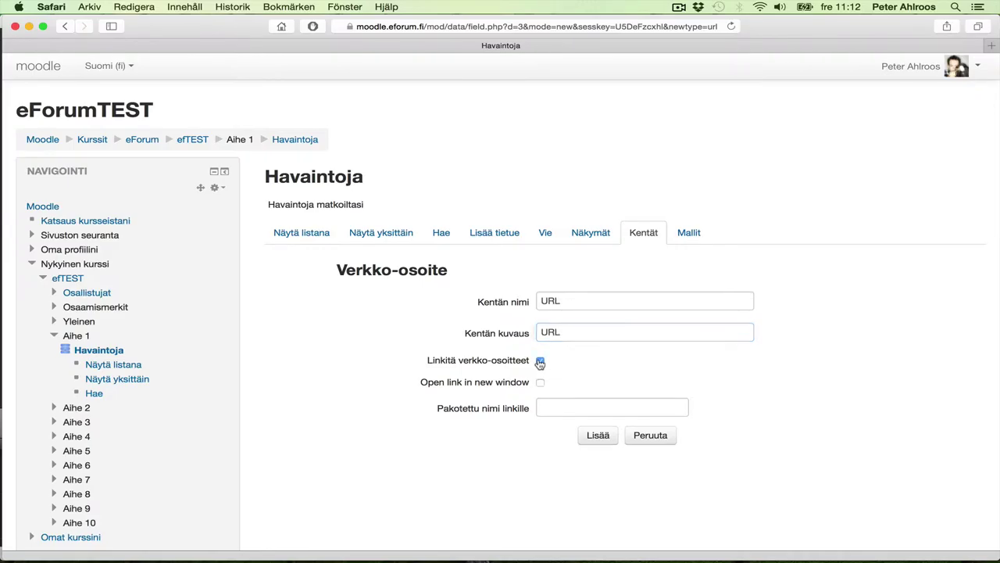
{"action": "left_click", "coordinate": [540, 384]}
{"action": "left_click", "coordinate": [599, 437]}
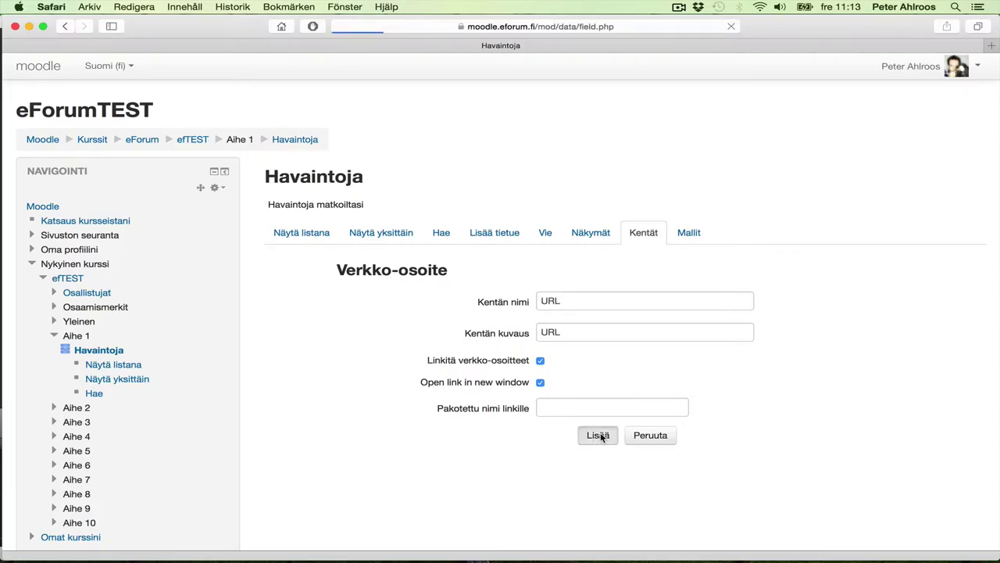
Step: Create a Kuva type field, entering "Kuva" as both its name and description
{"action": "left_click", "coordinate": [612, 381]}
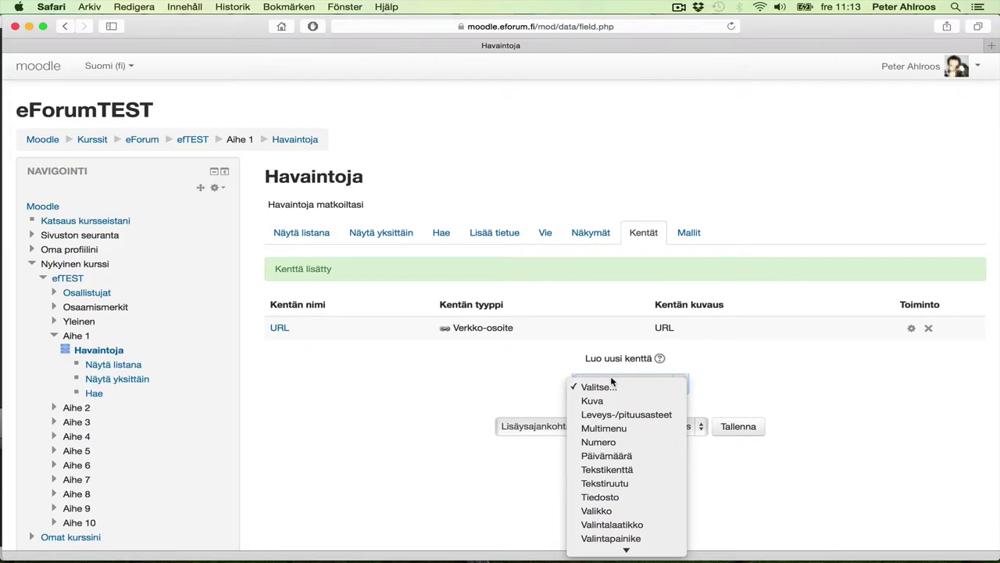
{"action": "left_click", "coordinate": [607, 401]}
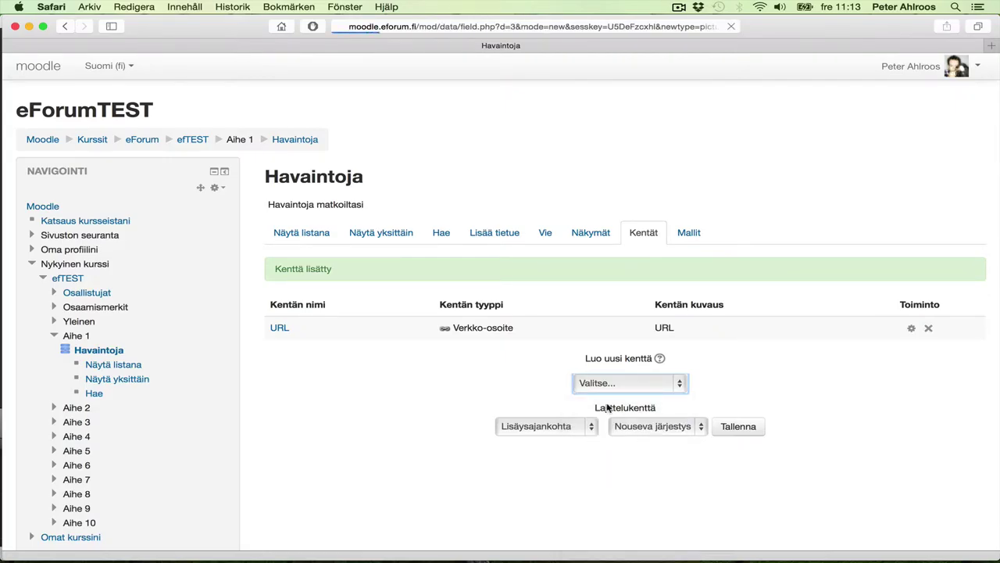
{"action": "left_click", "coordinate": [570, 300]}
{"action": "type", "text": "Kuva"}
{"action": "key", "text": "Tab"}
{"action": "type", "text": "Kuva"}
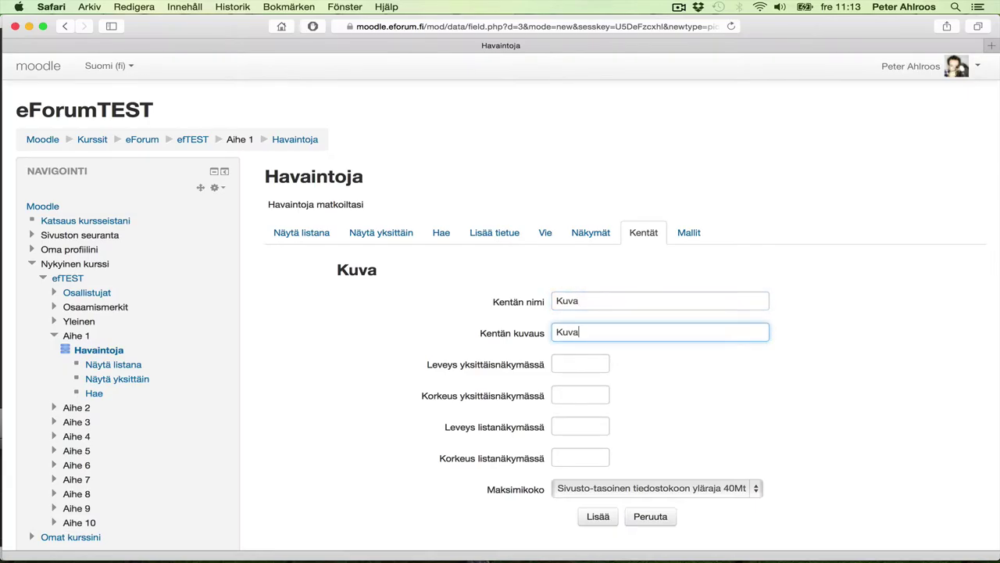
Step: Set the image field's single-view height to 400 and its list-view width and height to 150, and add the field
{"action": "left_click", "coordinate": [574, 397]}
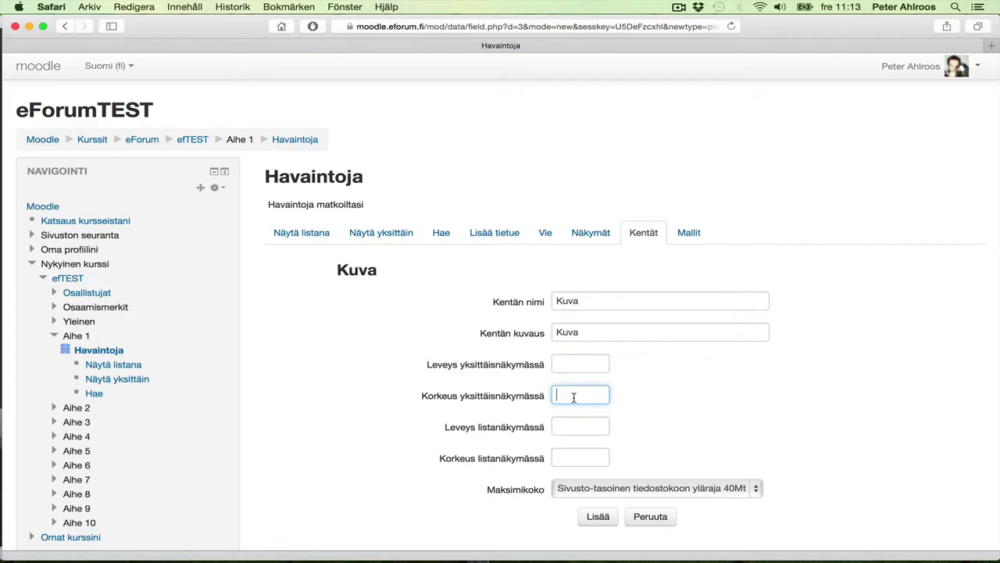
{"action": "type", "text": "400"}
{"action": "key", "text": "Tab"}
{"action": "type", "text": "150"}
{"action": "key", "text": "Tab"}
{"action": "type", "text": "150"}
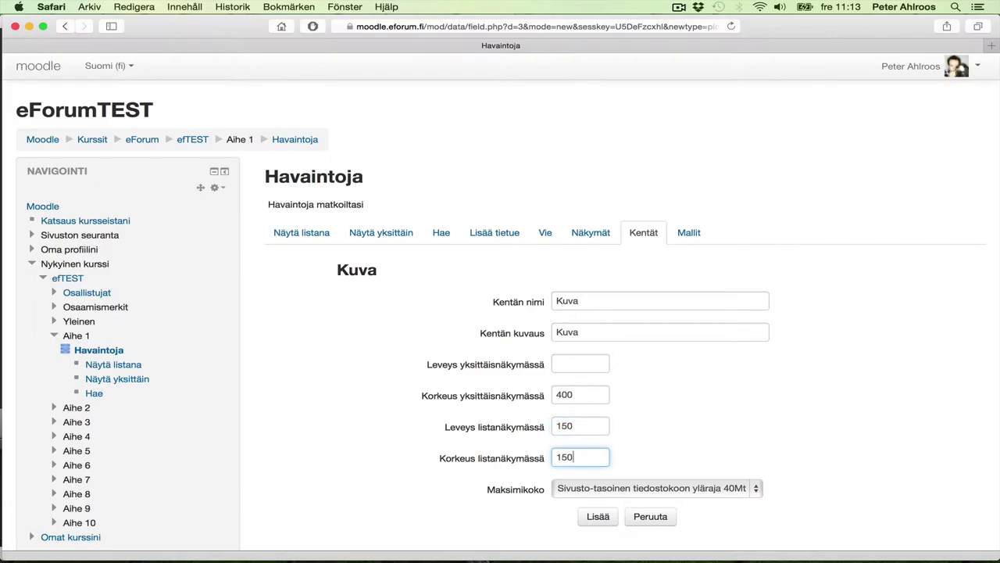
{"action": "left_click", "coordinate": [638, 458]}
{"action": "left_click", "coordinate": [598, 518]}
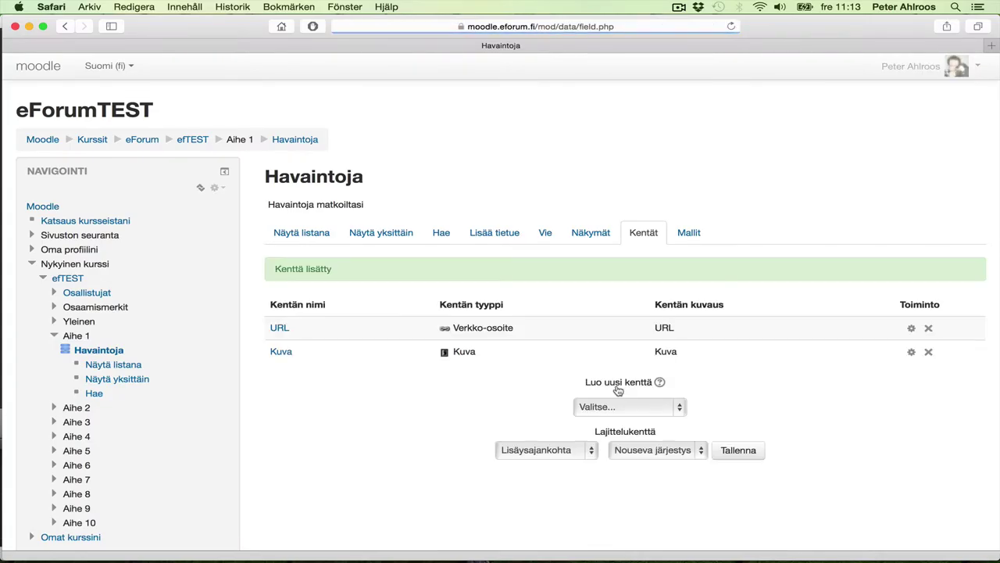
Step: Add a Tekstikenttä field with "Kuvaus" as both its name and description
{"action": "left_click", "coordinate": [602, 405]}
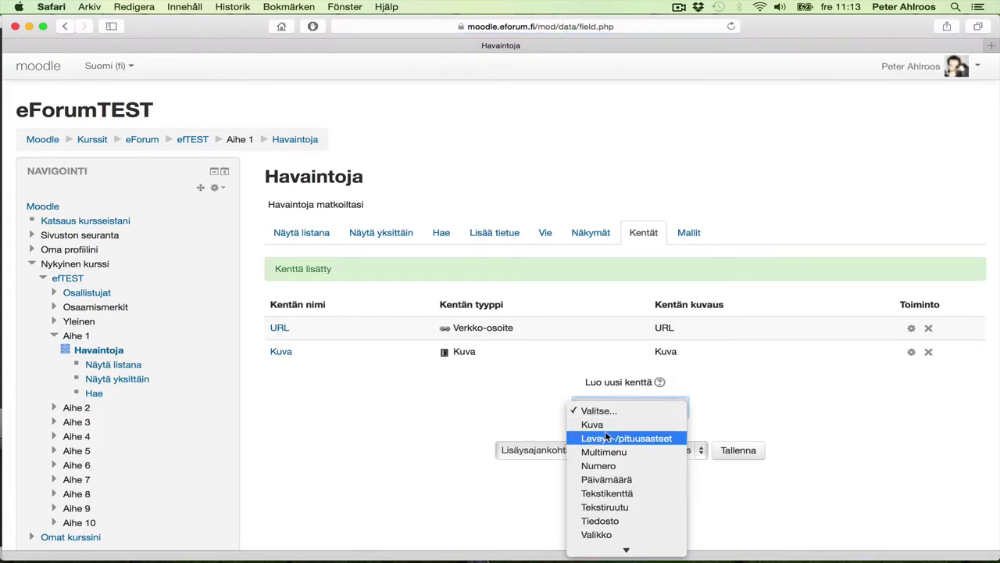
{"action": "left_click", "coordinate": [613, 493]}
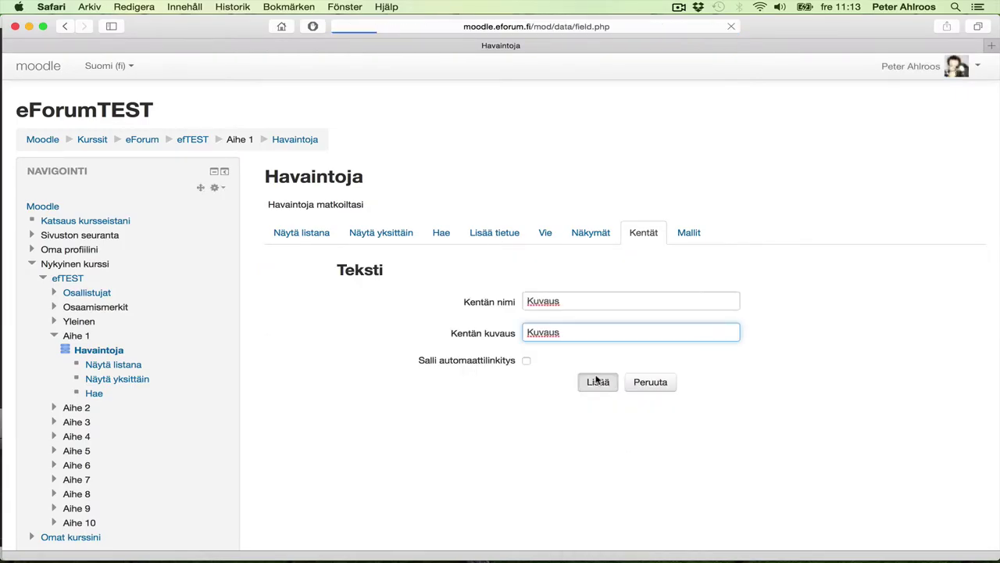
{"action": "left_click", "coordinate": [598, 379]}
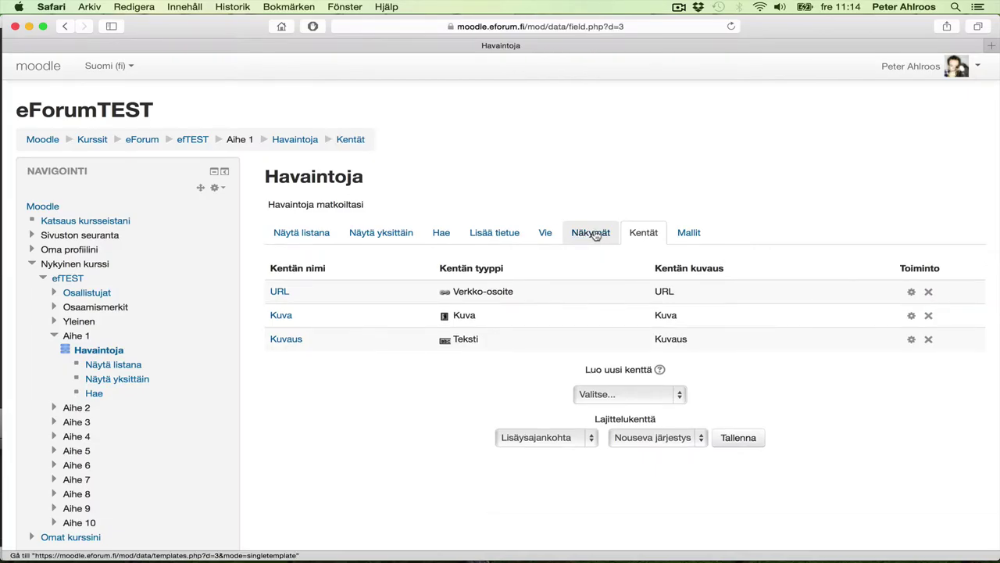
Step: Change the URL label in the Yksittäisnäkymä template to "Oma linkki", save the template, and look through the Listanäkymä template
{"action": "left_click", "coordinate": [594, 234]}
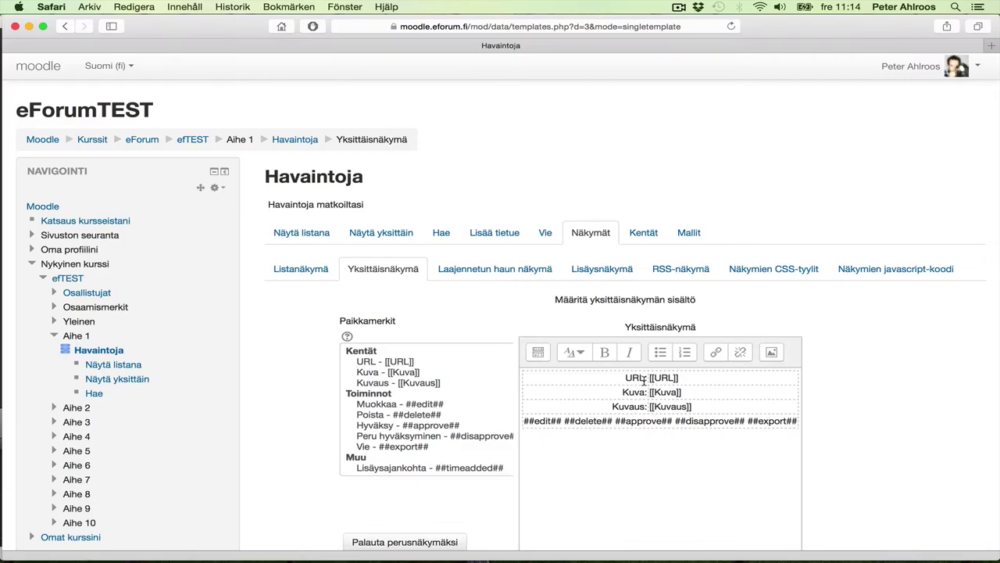
{"action": "left_click_drag", "start_coordinate": [642, 378], "coordinate": [623, 380]}
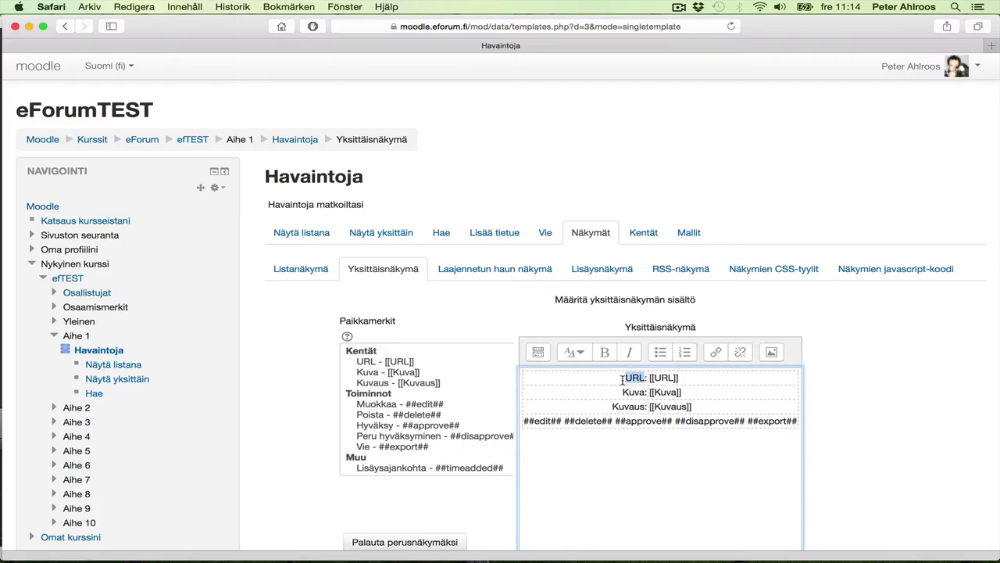
{"action": "type", "text": "Oma linkki"}
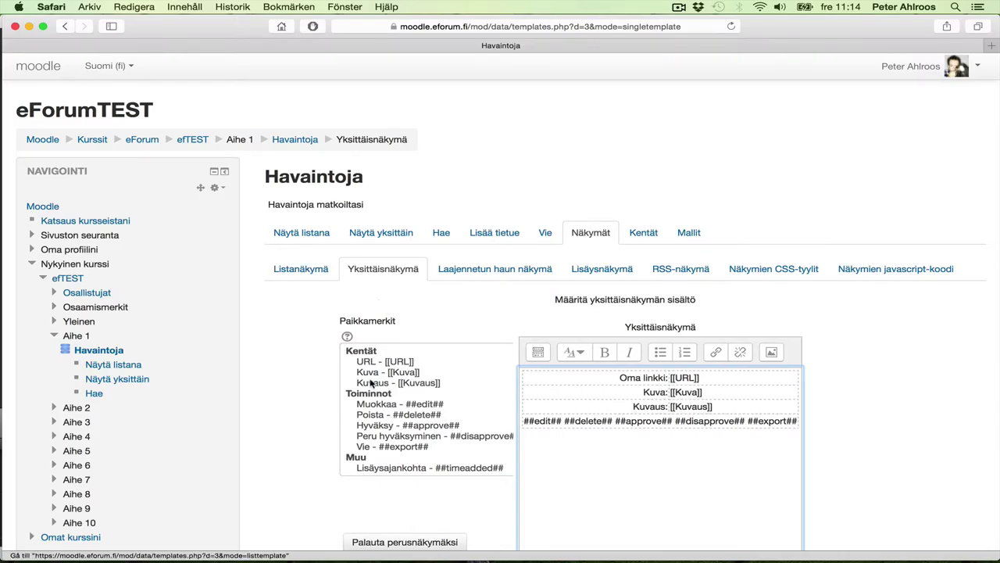
{"action": "scroll", "coordinate": [371, 383], "scroll_direction": "down", "scroll_amount": 1}
{"action": "scroll", "coordinate": [324, 453], "scroll_direction": "down", "scroll_amount": 4}
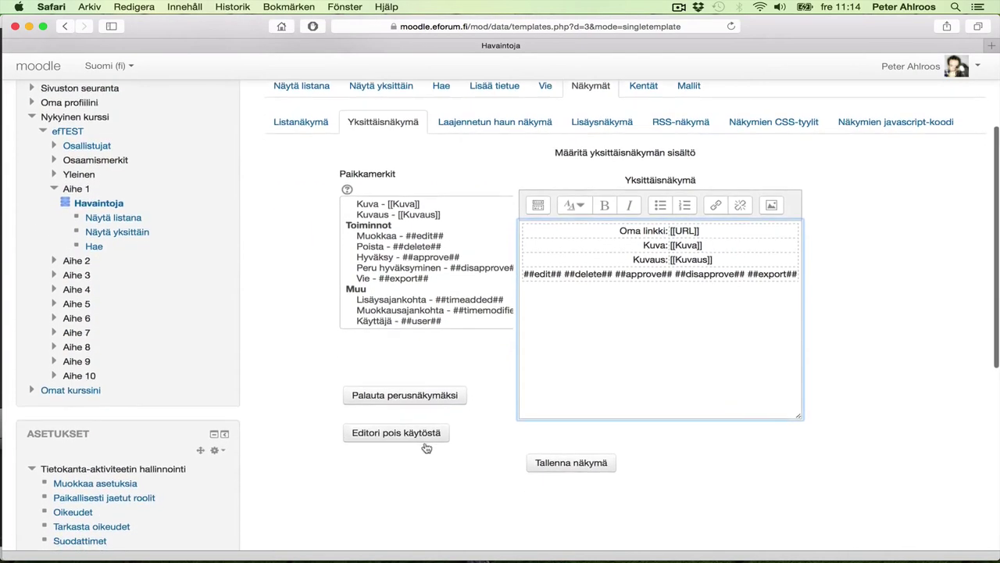
{"action": "left_click", "coordinate": [559, 463]}
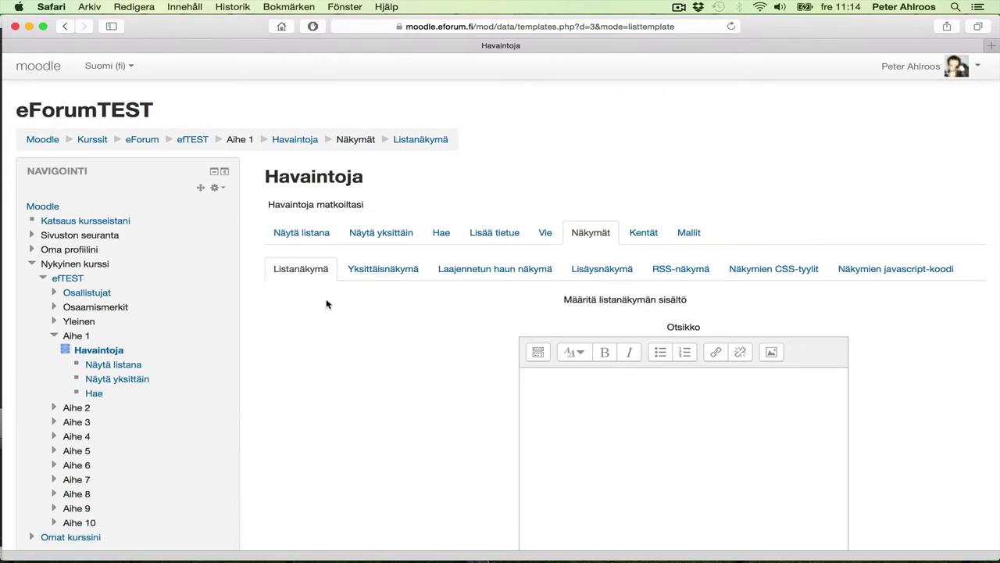
{"action": "scroll", "coordinate": [327, 304], "scroll_direction": "down", "scroll_amount": 5}
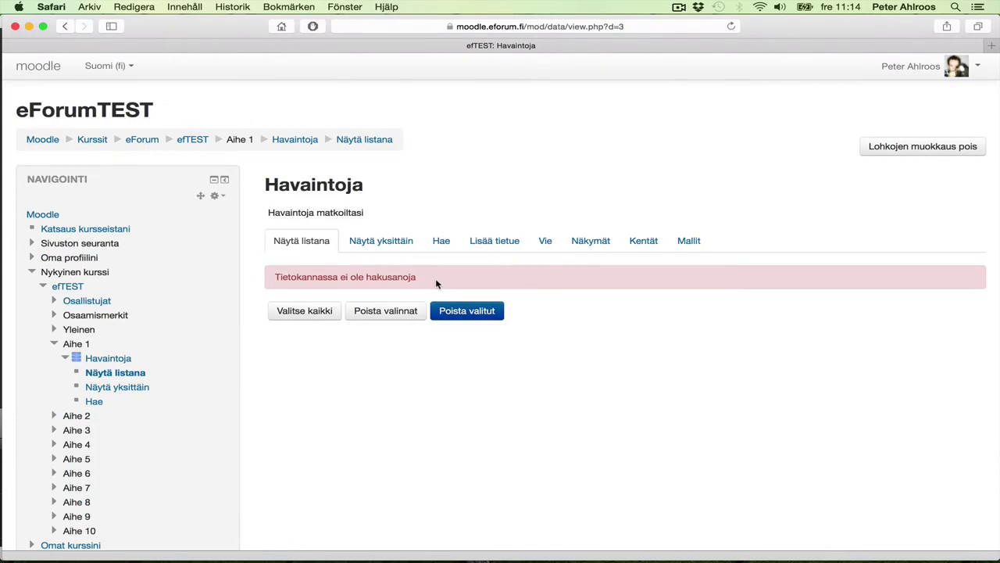
{"action": "left_click", "coordinate": [485, 242]}
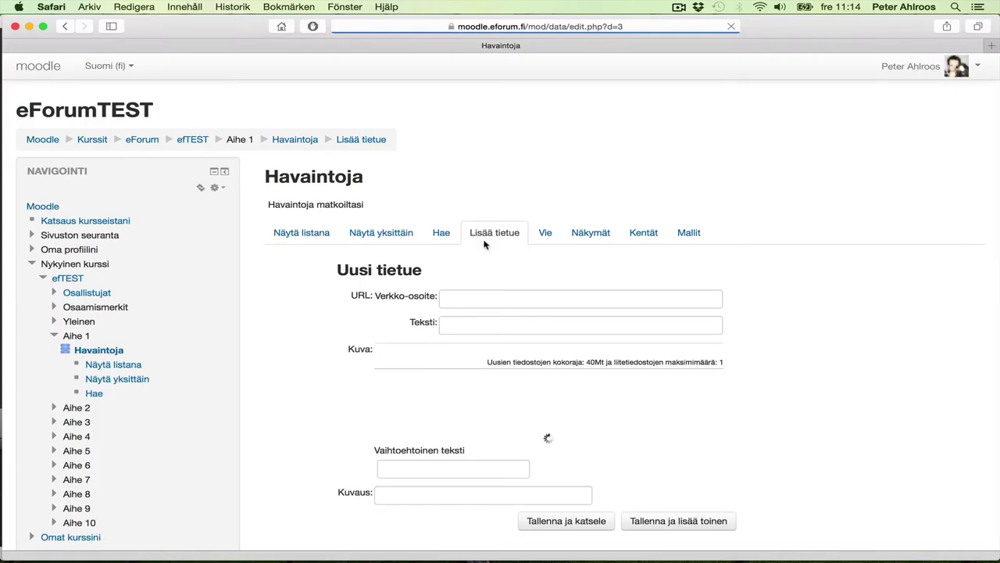
{"action": "left_click", "coordinate": [450, 303]}
{"action": "type", "text": "w"}
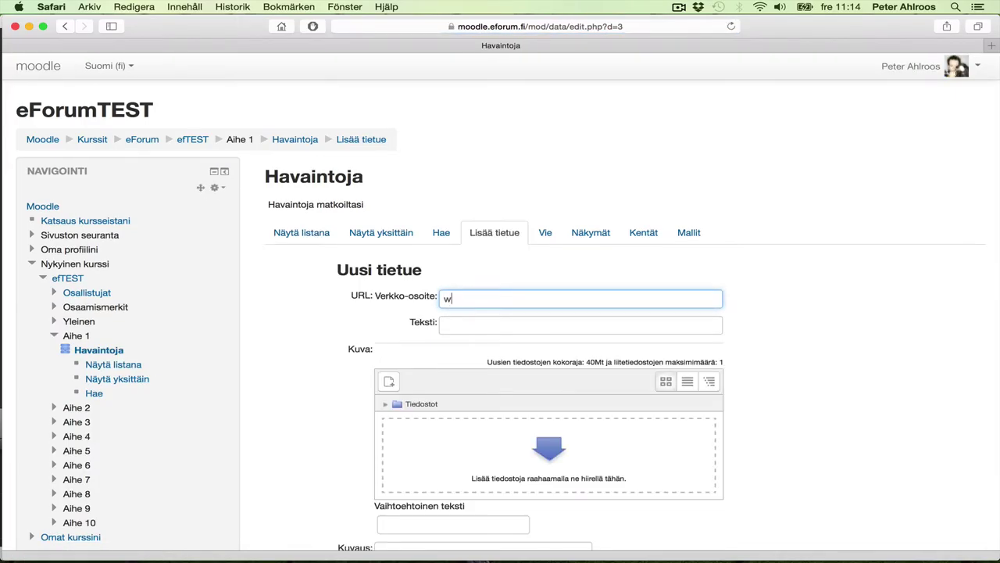
{"action": "type", "text": "ww.eforum.fi"}
{"action": "key", "text": "Tab"}
Step: Attach IMG_0926.jpg from Finder to the entry's Kuva field, save the entry, and show it in the list view
{"action": "scroll", "coordinate": [547, 313], "scroll_direction": "down", "scroll_amount": 4}
{"action": "key", "text": "super+Tab"}
{"action": "left_click_drag", "start_coordinate": [264, 165], "coordinate": [549, 305]}
{"action": "left_click", "coordinate": [582, 436]}
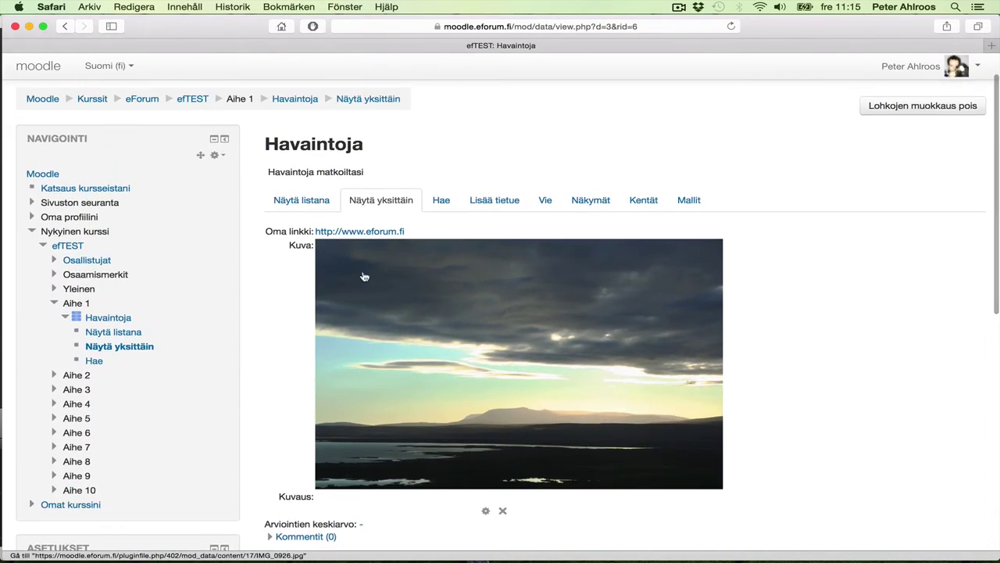
{"action": "left_click", "coordinate": [310, 201]}
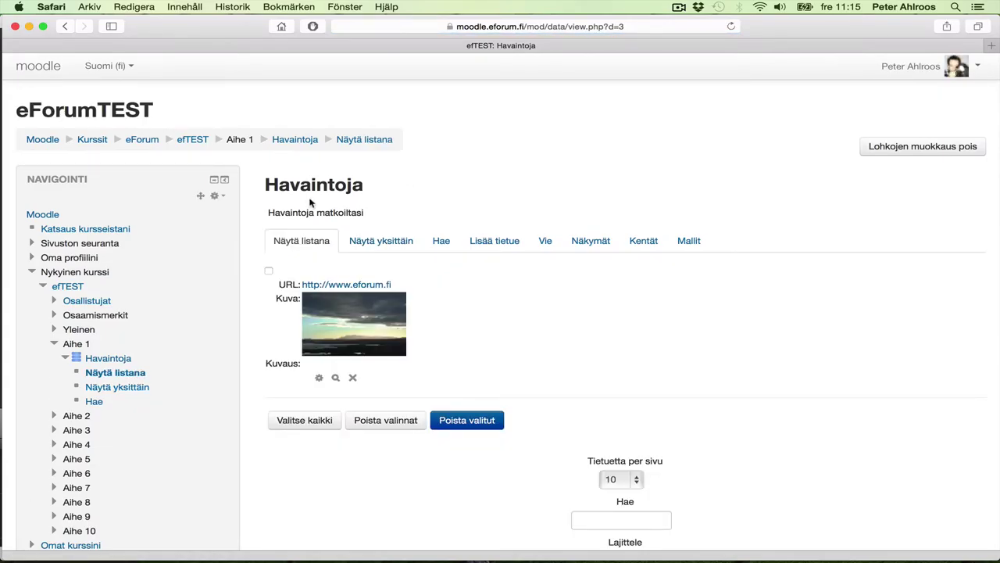
{"action": "key", "text": "super+Tab"}
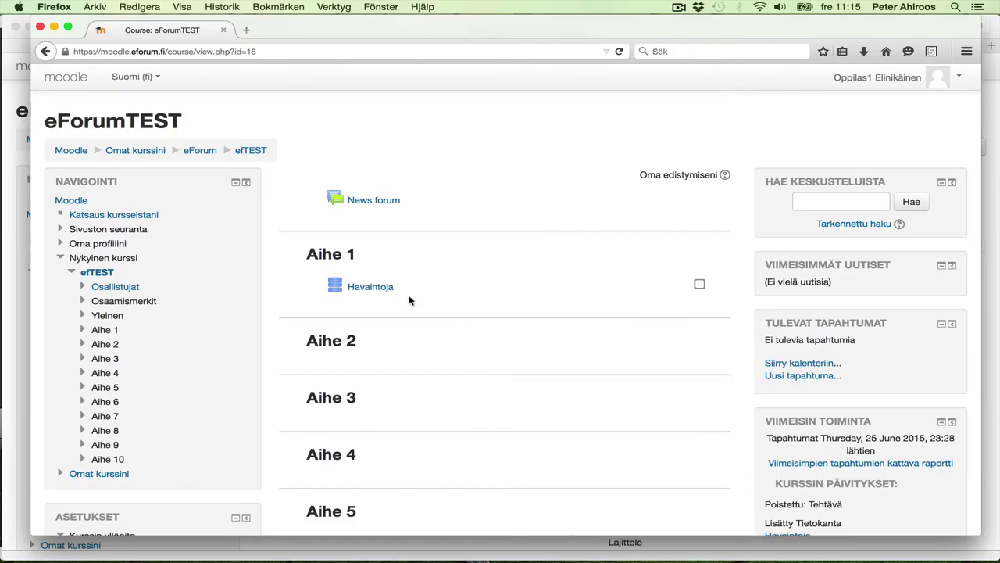
{"action": "left_click", "coordinate": [383, 293]}
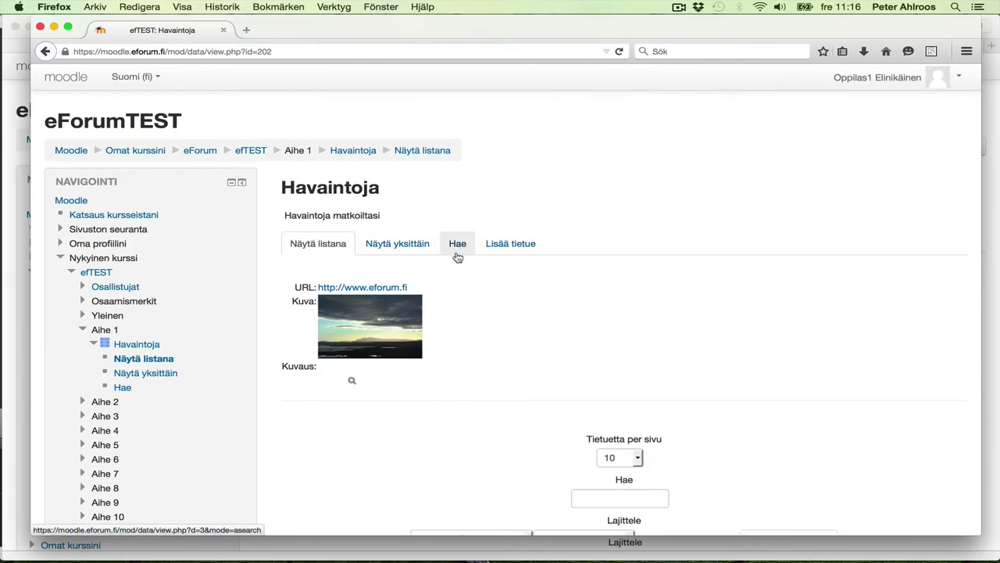
{"action": "left_click", "coordinate": [509, 245]}
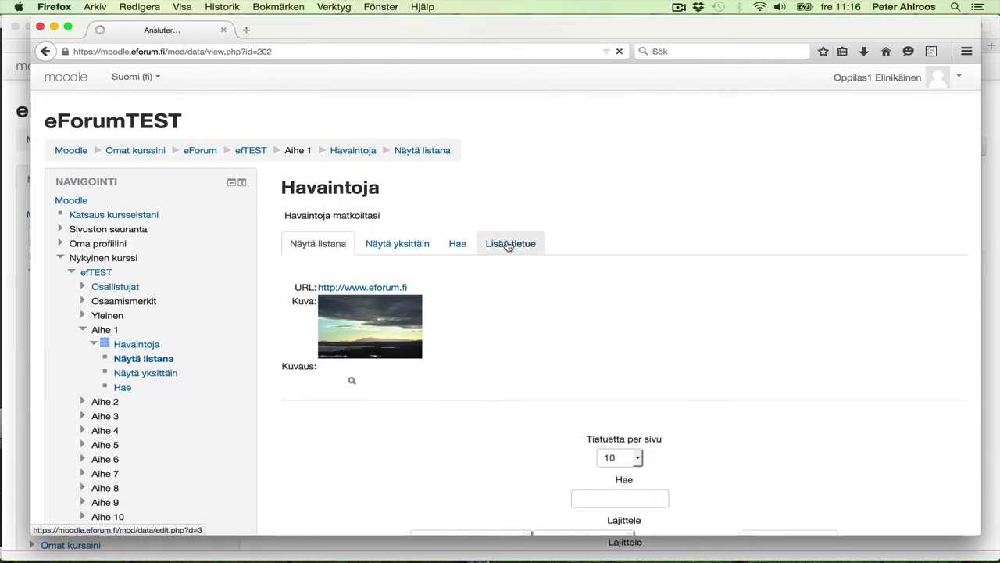
{"action": "left_click", "coordinate": [478, 312]}
{"action": "type", "text": "www.lofoten.no"}
{"action": "key", "text": "Tab"}
{"action": "scroll", "coordinate": [562, 351], "scroll_direction": "down", "scroll_amount": 2}
Step: Attach IMG_2620.JPG from the Finder stuff folder to the Kuva field and save the entry, continuing with another one
{"action": "key", "text": "super+Tab"}
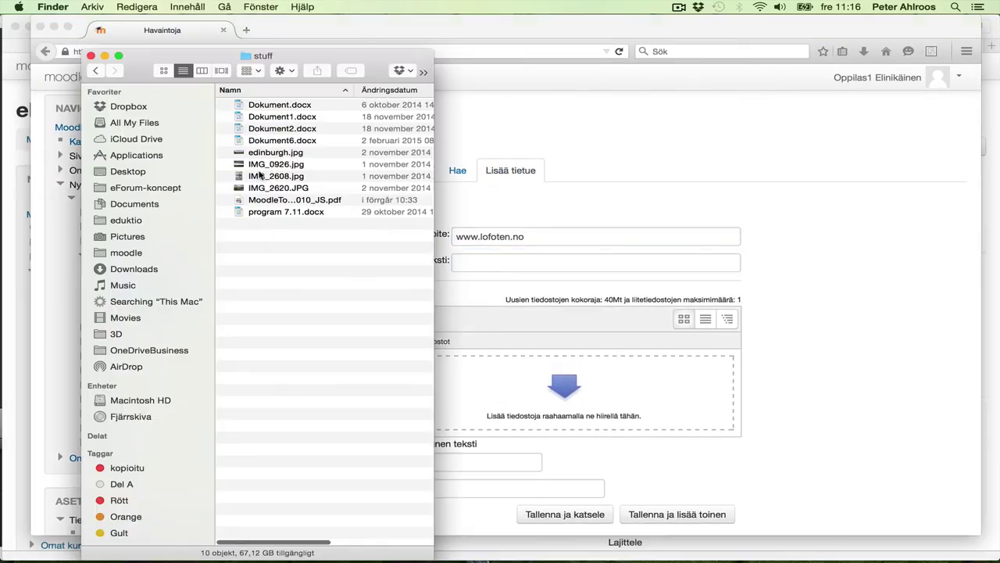
{"action": "left_click_drag", "start_coordinate": [260, 191], "coordinate": [558, 388]}
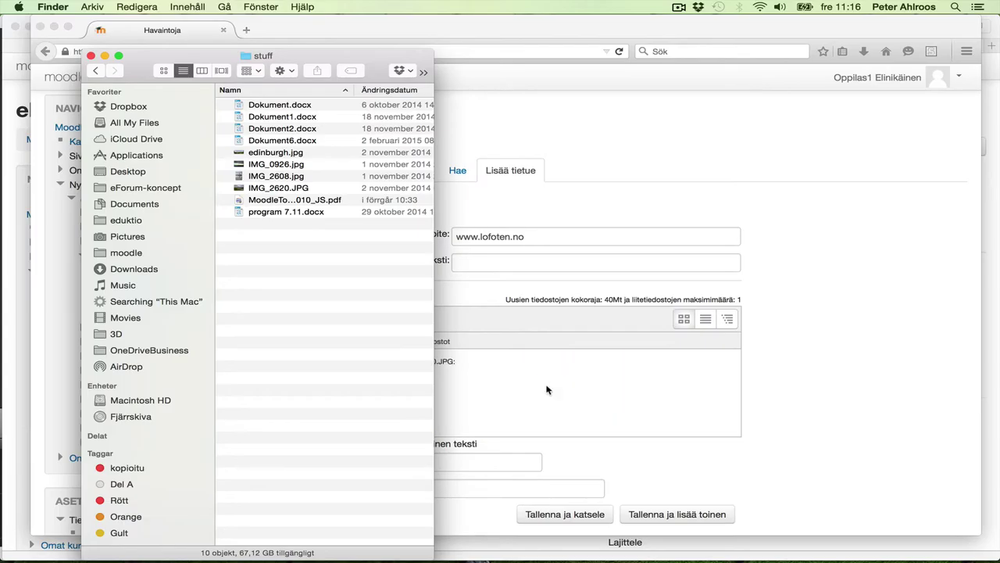
{"action": "left_click", "coordinate": [856, 393]}
{"action": "scroll", "coordinate": [856, 393], "scroll_direction": "down", "scroll_amount": 3}
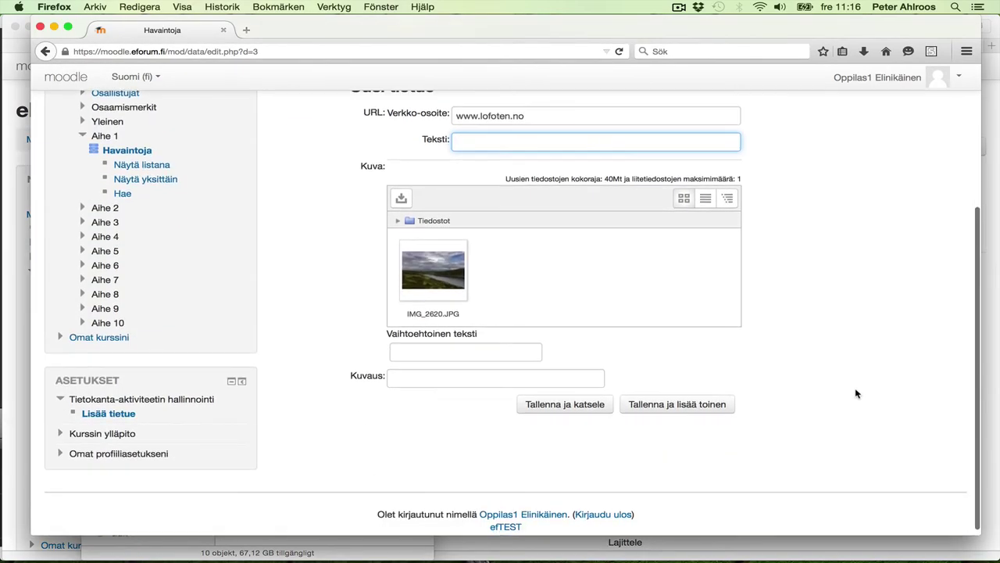
{"action": "left_click", "coordinate": [677, 404]}
{"action": "type", "text": "w"}
{"action": "left_click", "coordinate": [483, 283]}
{"action": "key", "text": "super+Tab"}
{"action": "left_click", "coordinate": [269, 175]}
{"action": "left_click_drag", "start_coordinate": [269, 176], "coordinate": [591, 418]}
{"action": "left_click", "coordinate": [842, 339]}
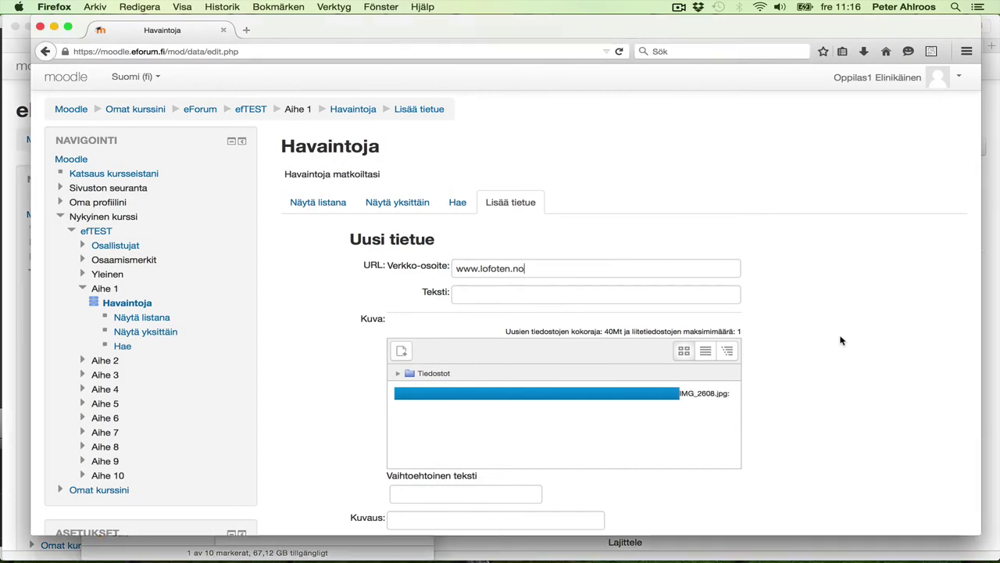
{"action": "scroll", "coordinate": [828, 354], "scroll_direction": "down", "scroll_amount": 5}
{"action": "left_click", "coordinate": [678, 401]}
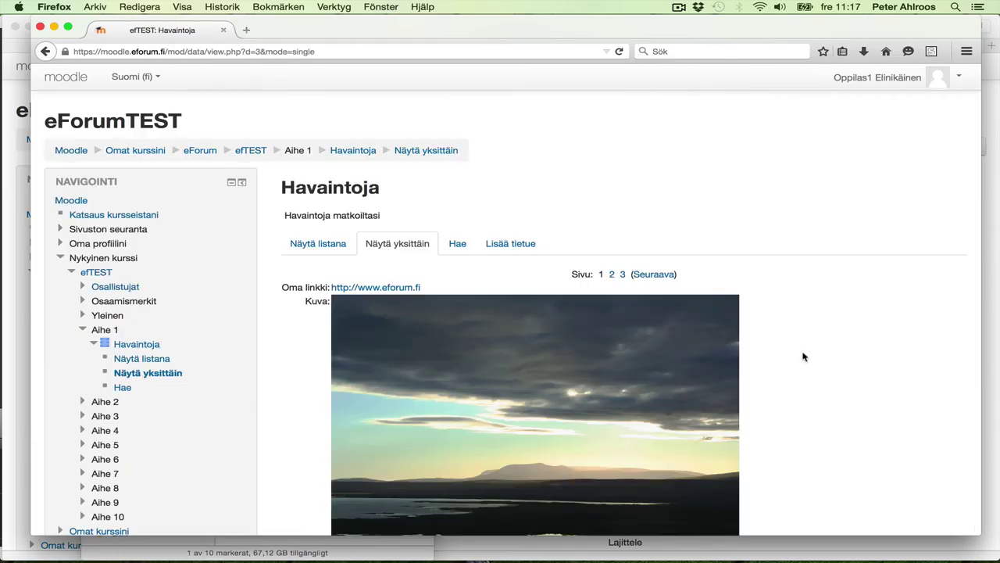
Step: Browse through the saved entries one by one in the student's single view
{"action": "scroll", "coordinate": [803, 356], "scroll_direction": "down", "scroll_amount": 5}
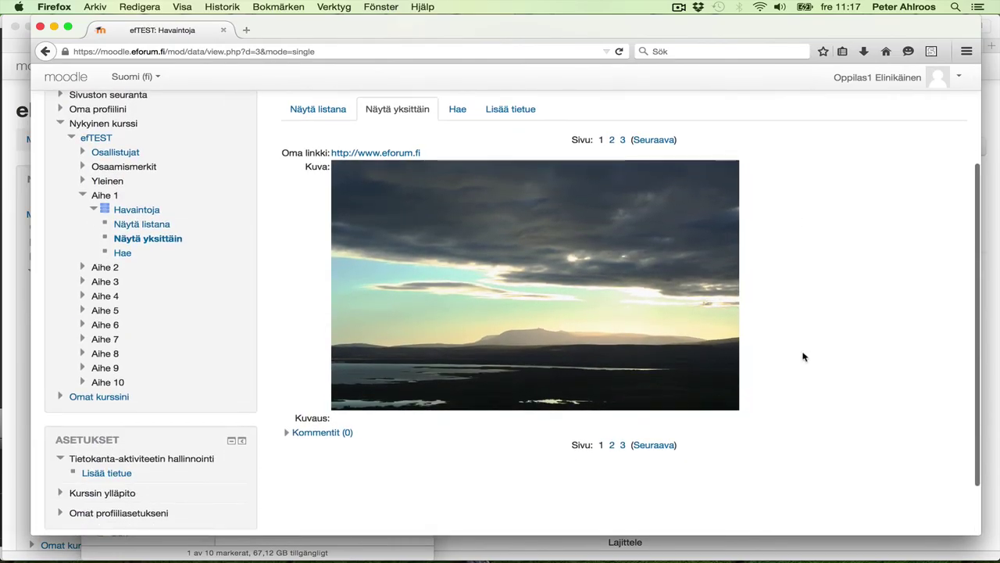
{"action": "scroll", "coordinate": [803, 357], "scroll_direction": "up", "scroll_amount": 5}
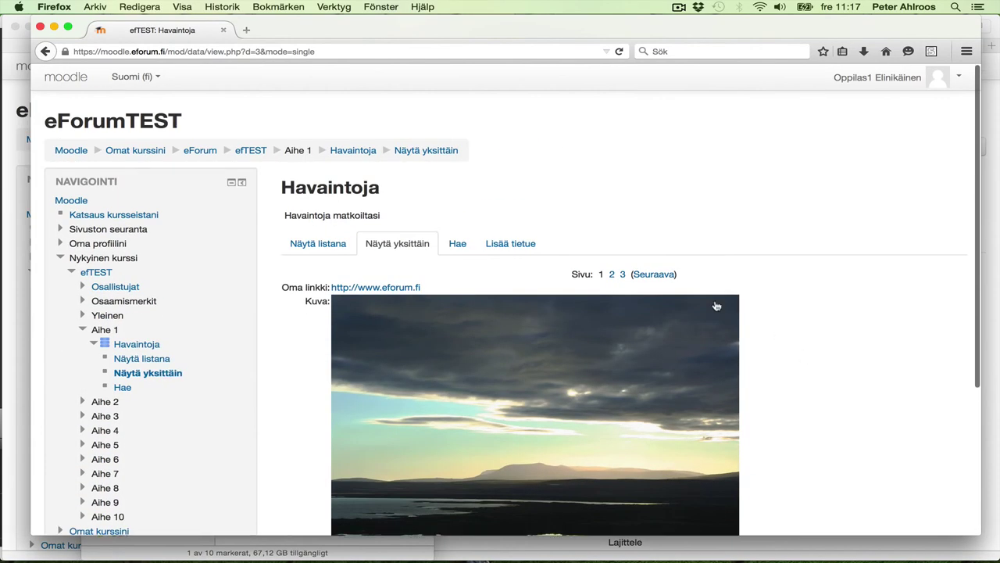
{"action": "left_click", "coordinate": [653, 274]}
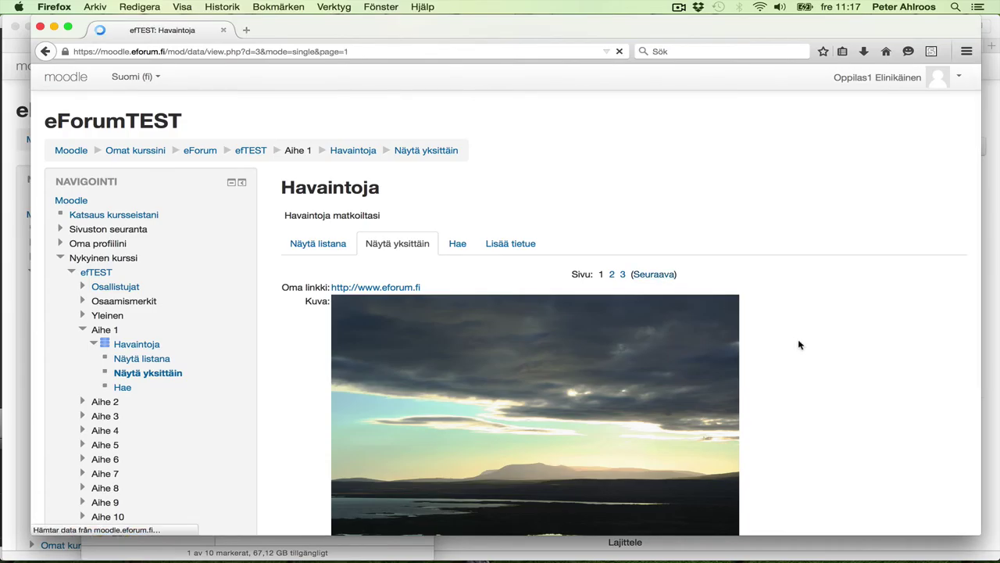
{"action": "scroll", "coordinate": [799, 346], "scroll_direction": "down", "scroll_amount": 3}
{"action": "left_click", "coordinate": [673, 169]}
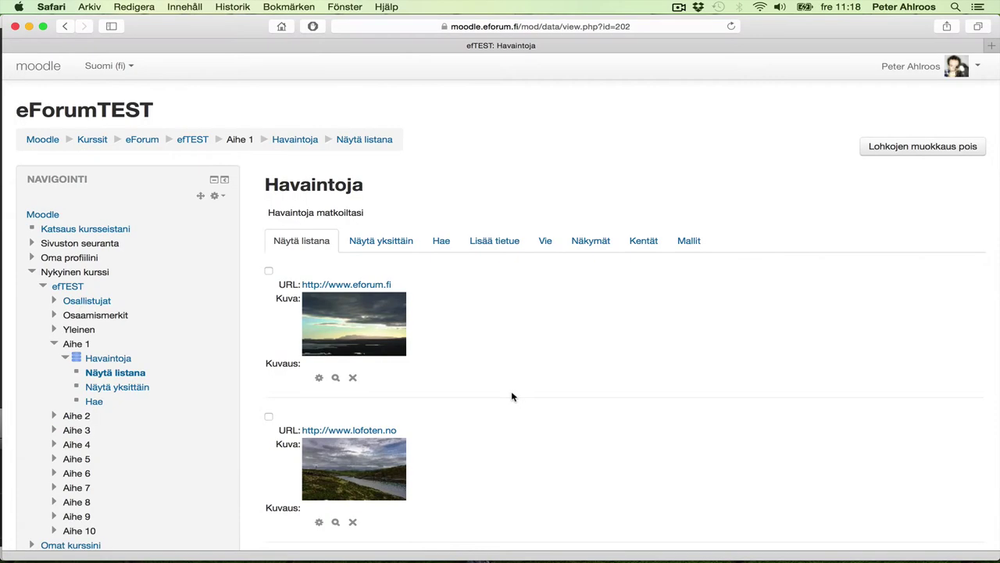
Step: In the teacher's Safari session, open the river landscape entry from the Havaintoja list and rate it 9
{"action": "scroll", "coordinate": [511, 391], "scroll_direction": "down", "scroll_amount": 2}
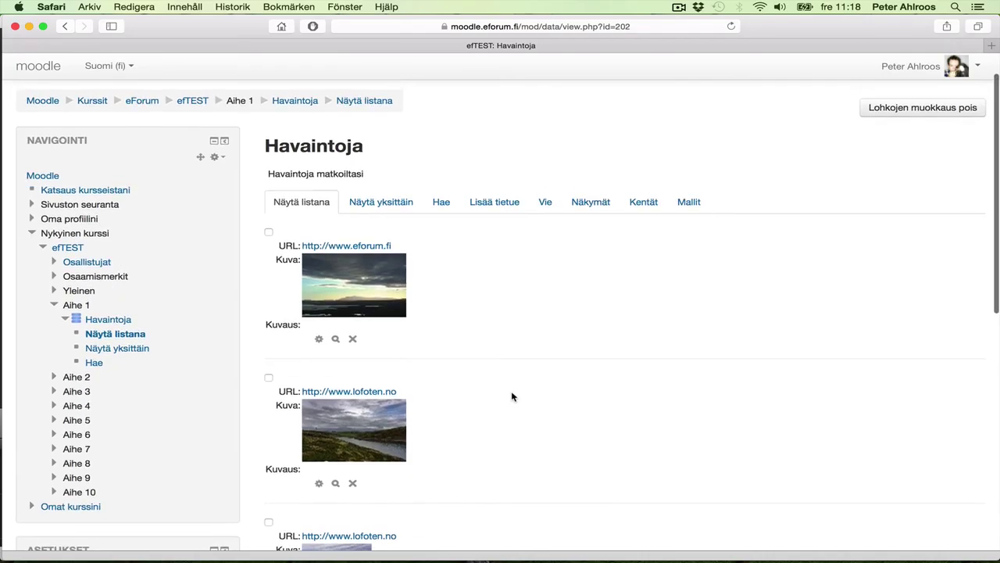
{"action": "scroll", "coordinate": [422, 259], "scroll_direction": "up", "scroll_amount": 1}
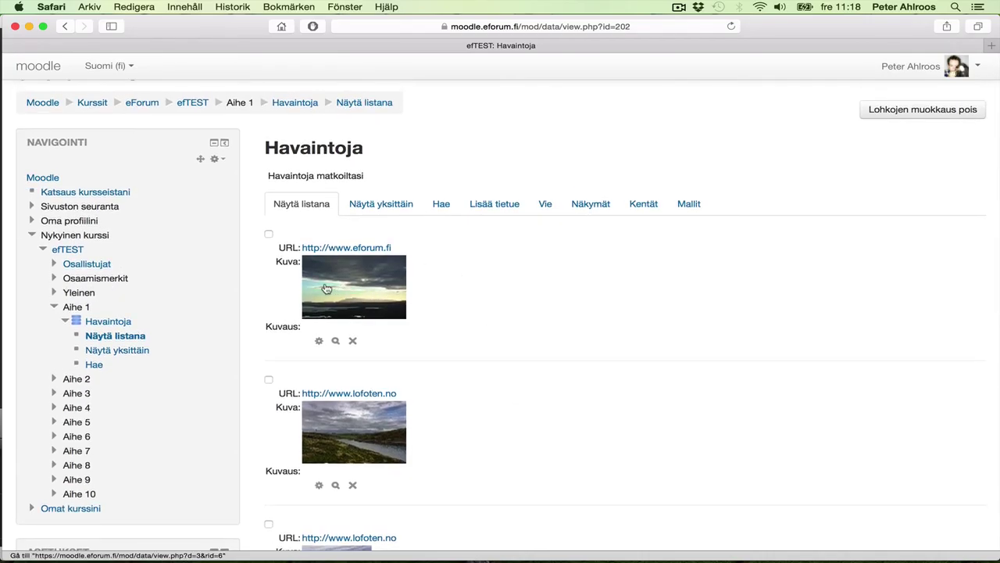
{"action": "left_click", "coordinate": [341, 423]}
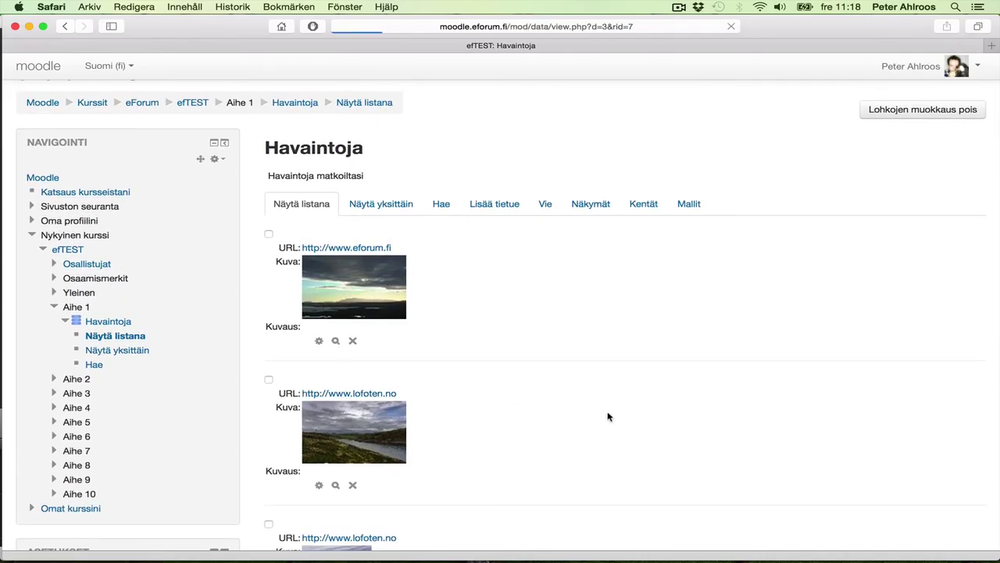
{"action": "scroll", "coordinate": [608, 417], "scroll_direction": "down", "scroll_amount": 6}
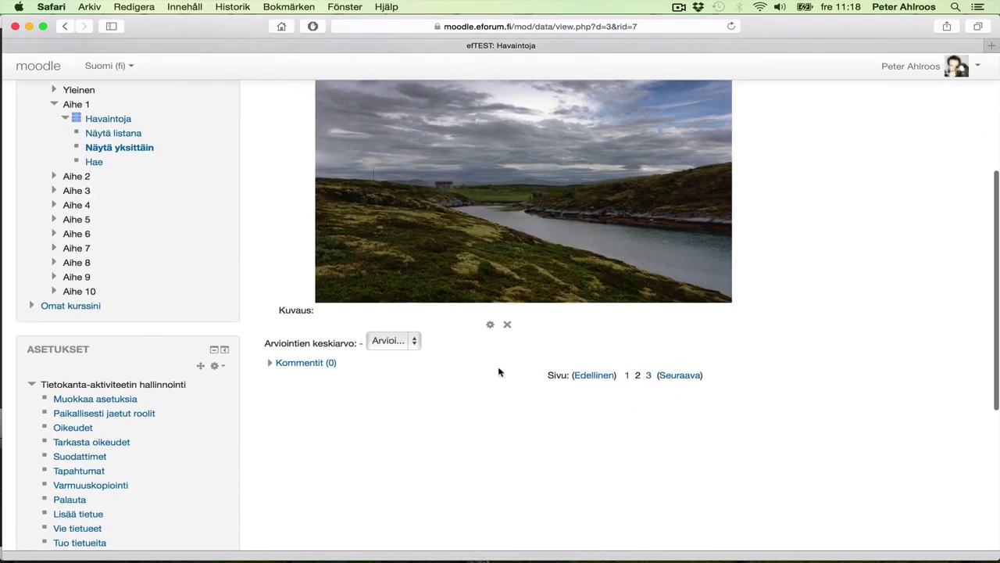
{"action": "left_click", "coordinate": [396, 343]}
{"action": "left_click", "coordinate": [392, 481]}
Step: Add and save the comment "Onpa hieno!!" on the river landscape entry
{"action": "left_click", "coordinate": [271, 363]}
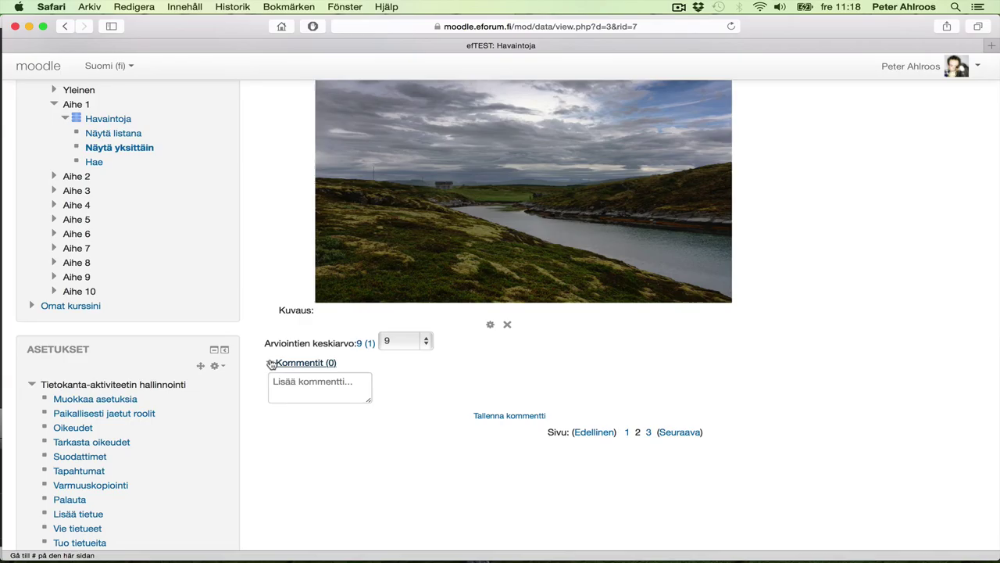
{"action": "left_click", "coordinate": [317, 386]}
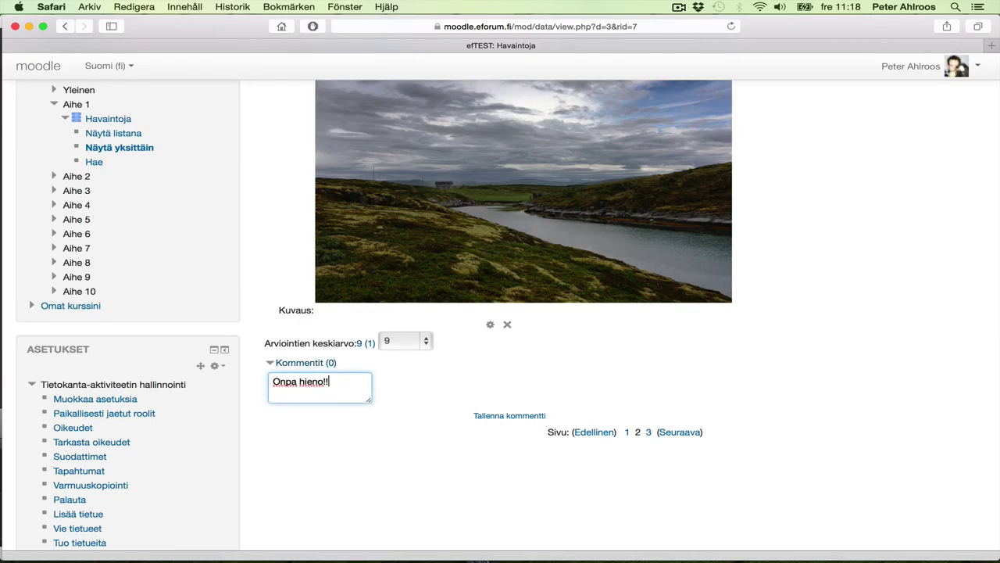
{"action": "left_click", "coordinate": [512, 415]}
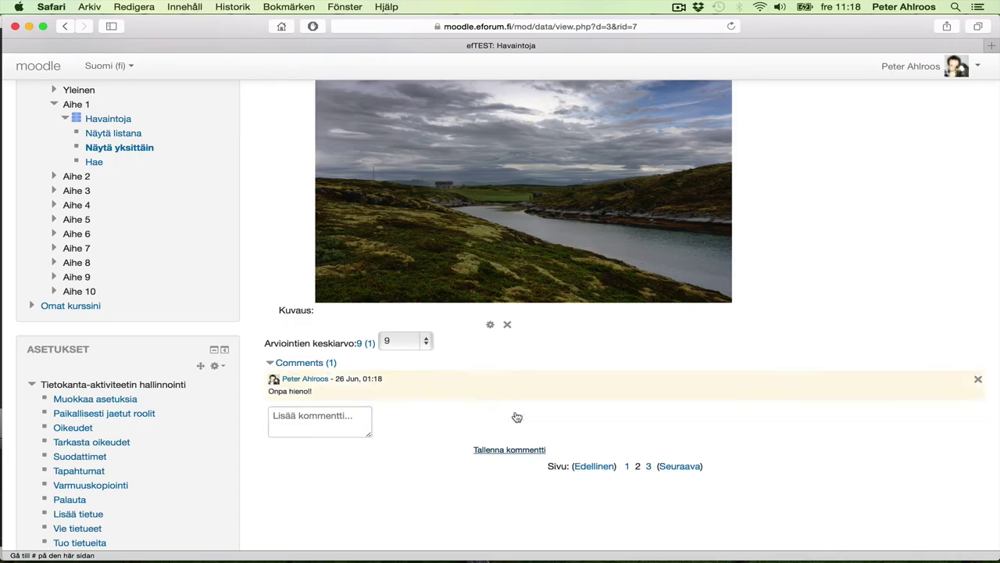
Step: Go to the following entry with the lighthouse image and rate it 10
{"action": "scroll", "coordinate": [774, 283], "scroll_direction": "up", "scroll_amount": 4}
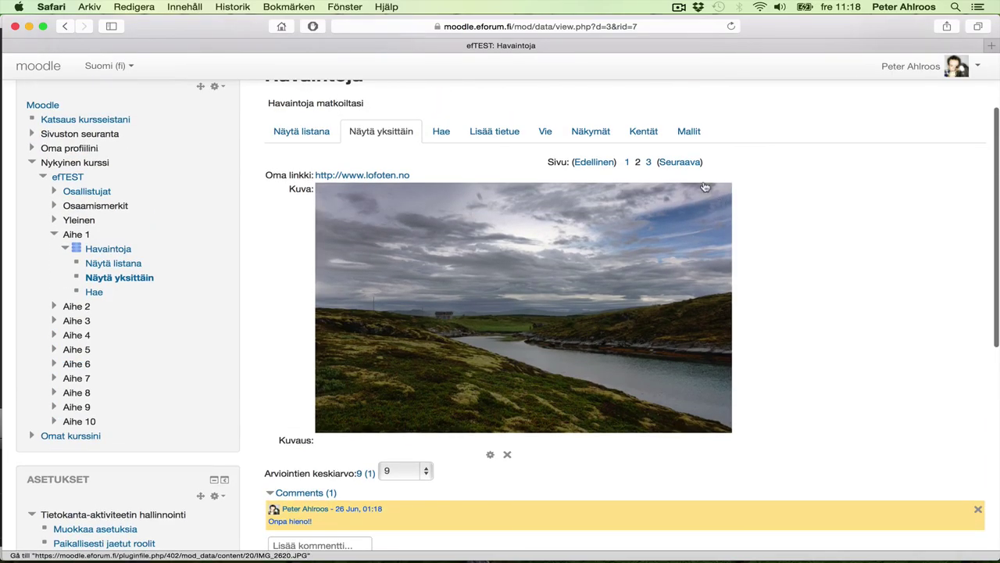
{"action": "left_click", "coordinate": [679, 162]}
{"action": "scroll", "coordinate": [670, 347], "scroll_direction": "down", "scroll_amount": 3}
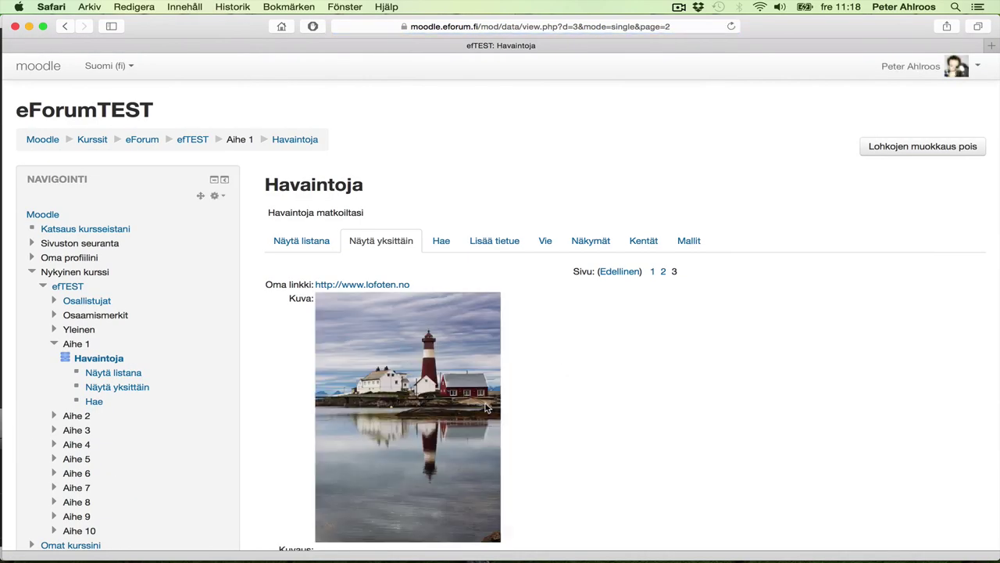
{"action": "scroll", "coordinate": [485, 407], "scroll_direction": "down", "scroll_amount": 3}
{"action": "left_click", "coordinate": [385, 461]}
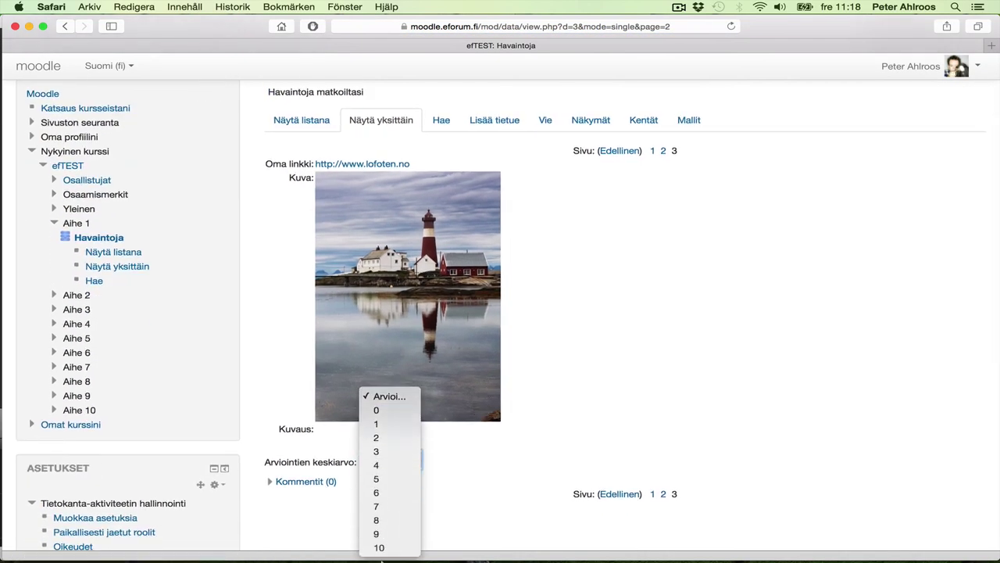
{"action": "left_click", "coordinate": [380, 548]}
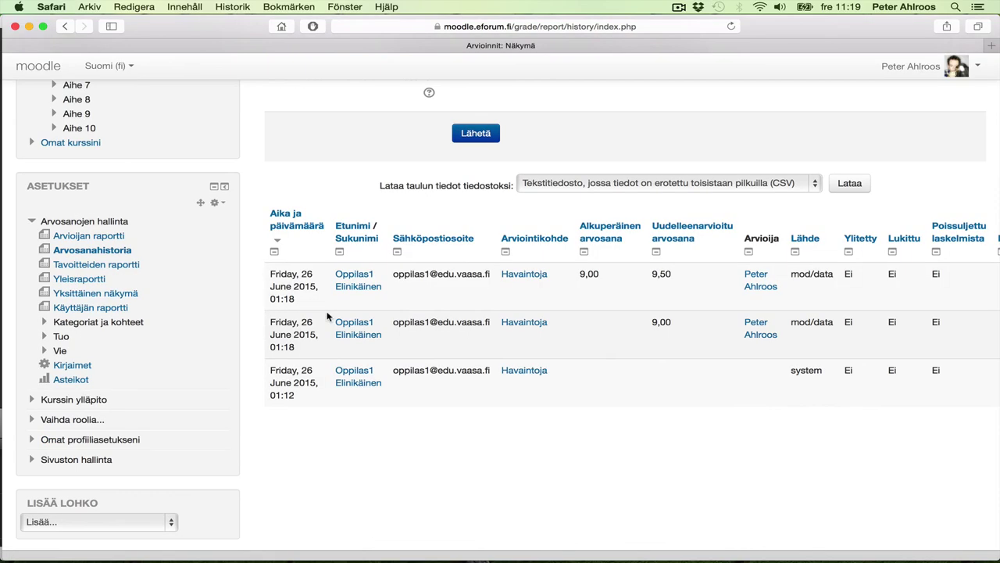
Step: Review the Arvosanahistoria report's filters and grade rows for Havaintoja
{"action": "scroll", "coordinate": [327, 316], "scroll_direction": "up", "scroll_amount": 6}
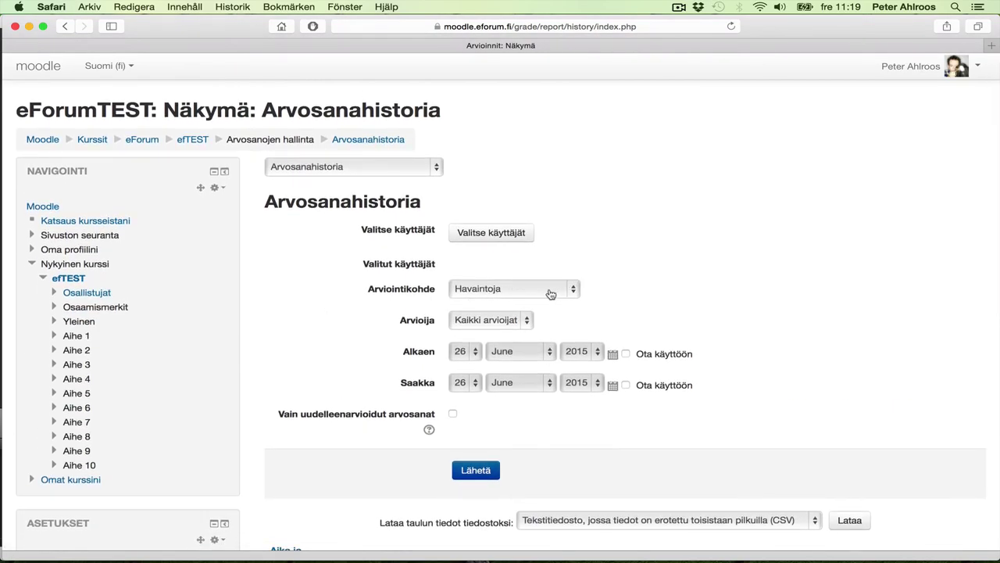
{"action": "scroll", "coordinate": [551, 293], "scroll_direction": "down", "scroll_amount": 5}
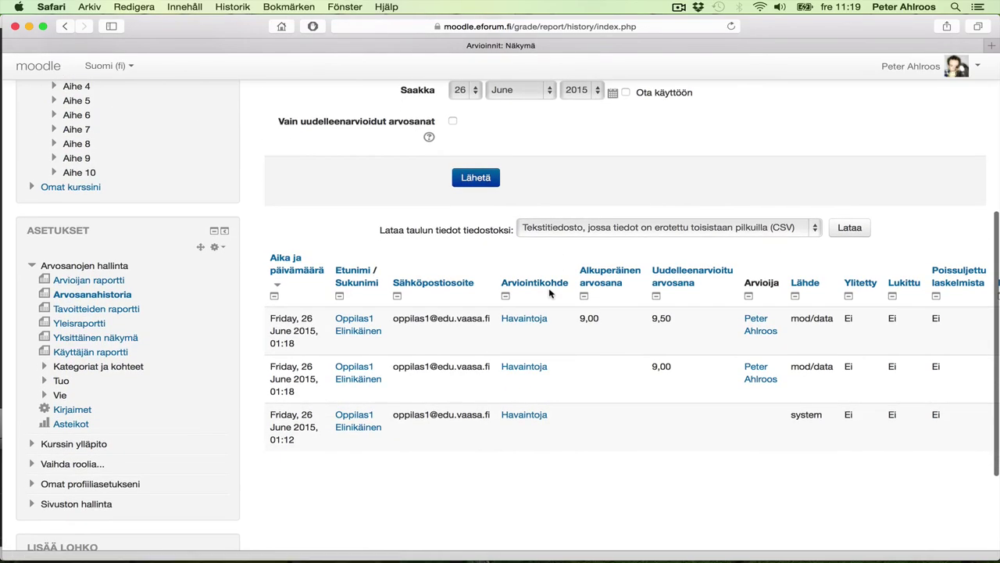
{"action": "scroll", "coordinate": [549, 287], "scroll_direction": "up", "scroll_amount": 4}
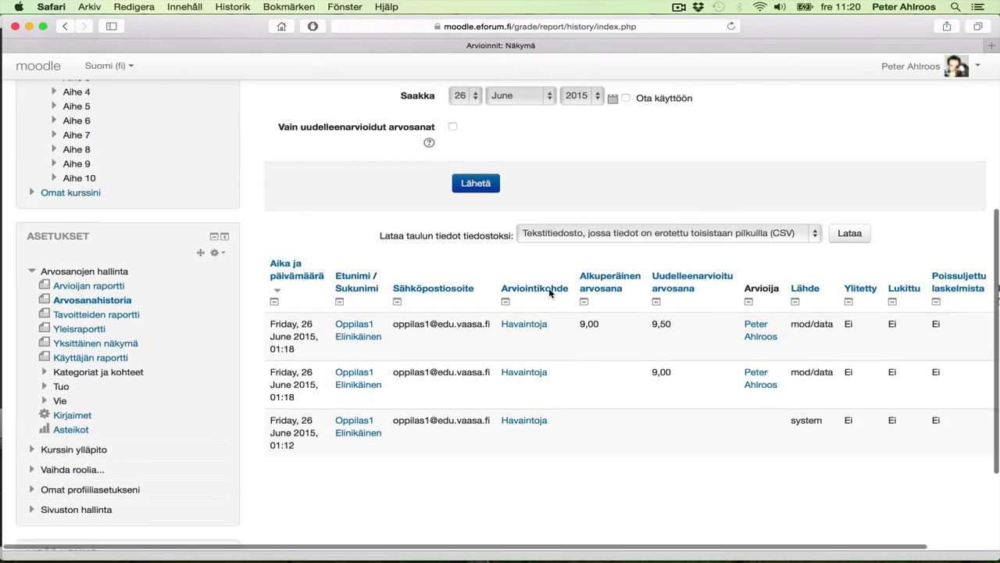